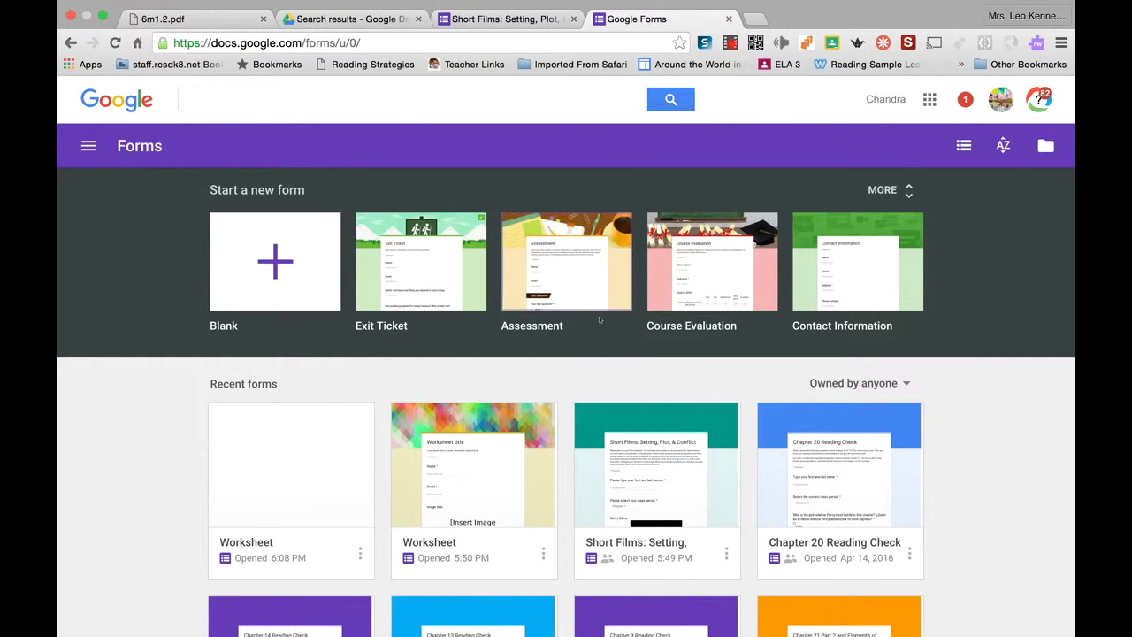
Step: Browse the full form template gallery and create a new blank form
{"action": "left_click", "coordinate": [882, 189]}
{"action": "scroll", "coordinate": [595, 338], "scroll_direction": "down", "scroll_amount": 2}
{"action": "scroll", "coordinate": [595, 338], "scroll_direction": "down", "scroll_amount": 5}
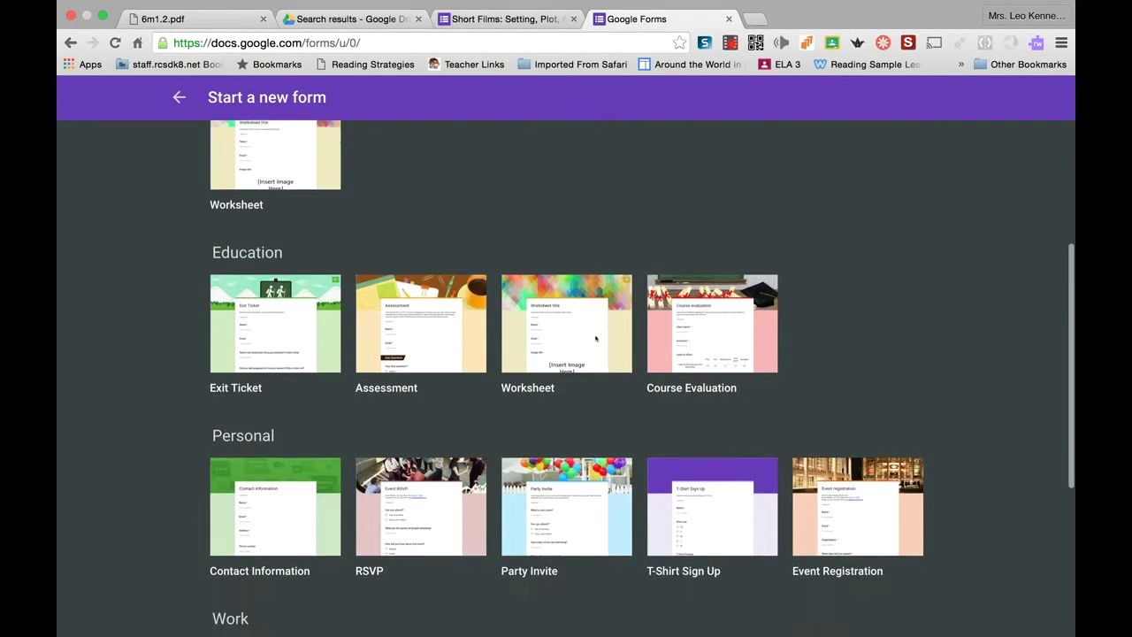
{"action": "scroll", "coordinate": [319, 515], "scroll_direction": "up", "scroll_amount": 4}
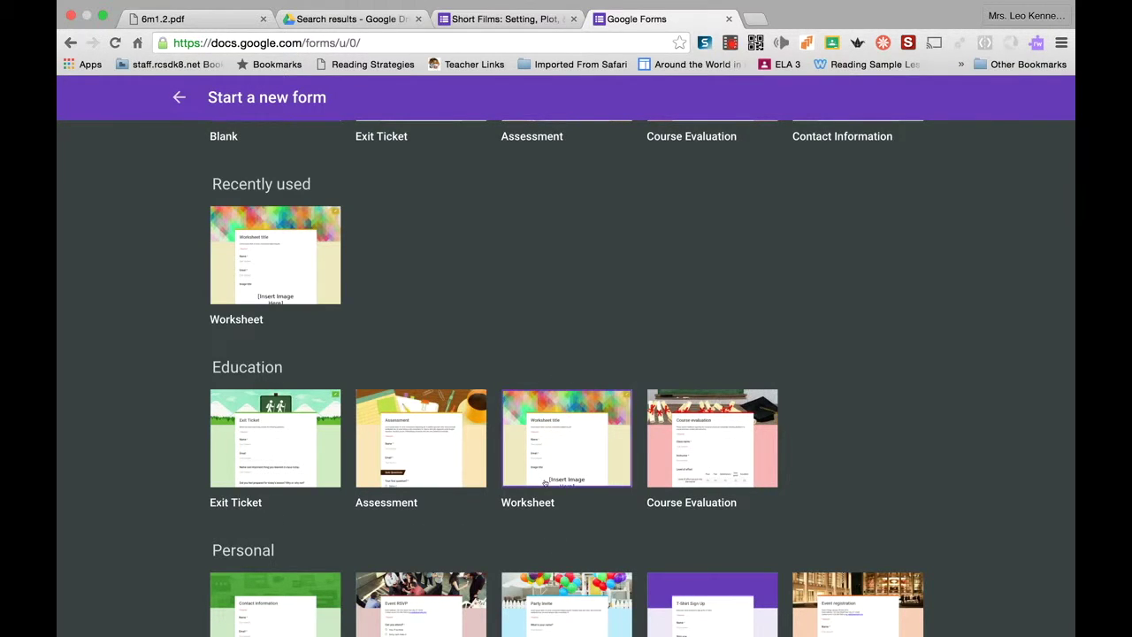
{"action": "scroll", "coordinate": [560, 345], "scroll_direction": "up", "scroll_amount": 3}
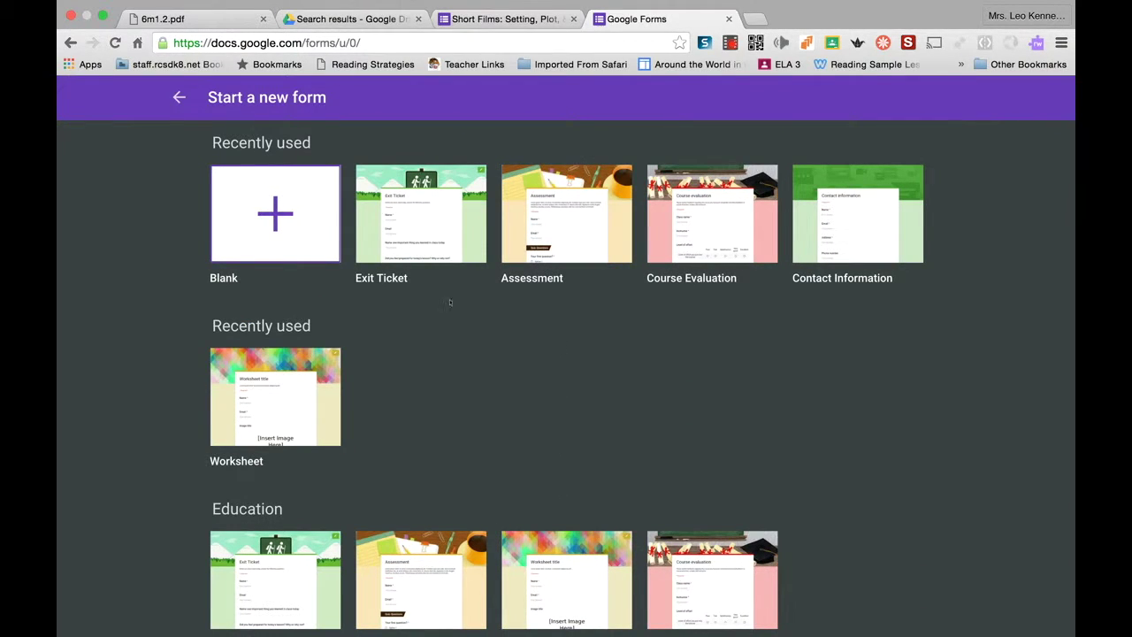
{"action": "left_click", "coordinate": [284, 221]}
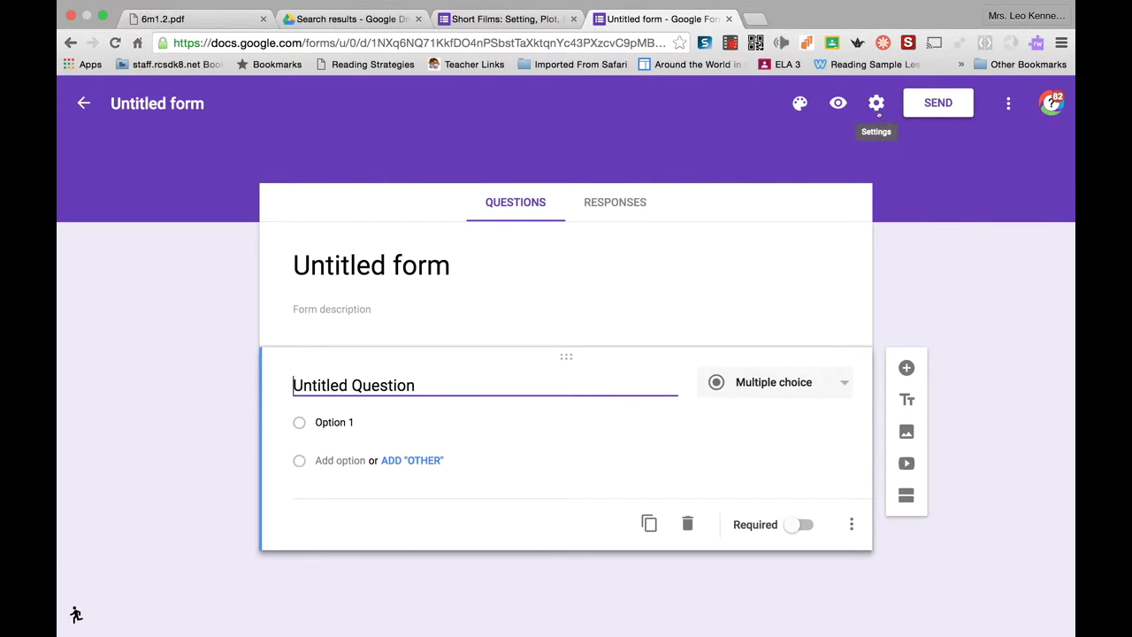
Step: In the form settings, limit respondents to Anyone in Redwood City School District and enable automatic collection of their usernames
{"action": "left_click", "coordinate": [876, 105]}
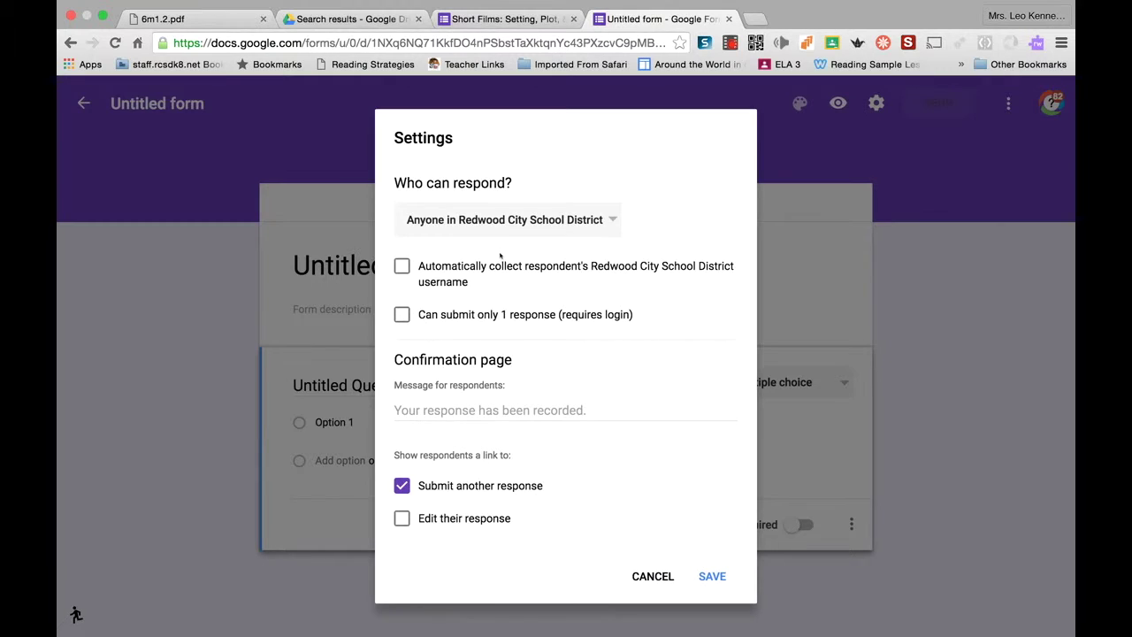
{"action": "left_click", "coordinate": [501, 230]}
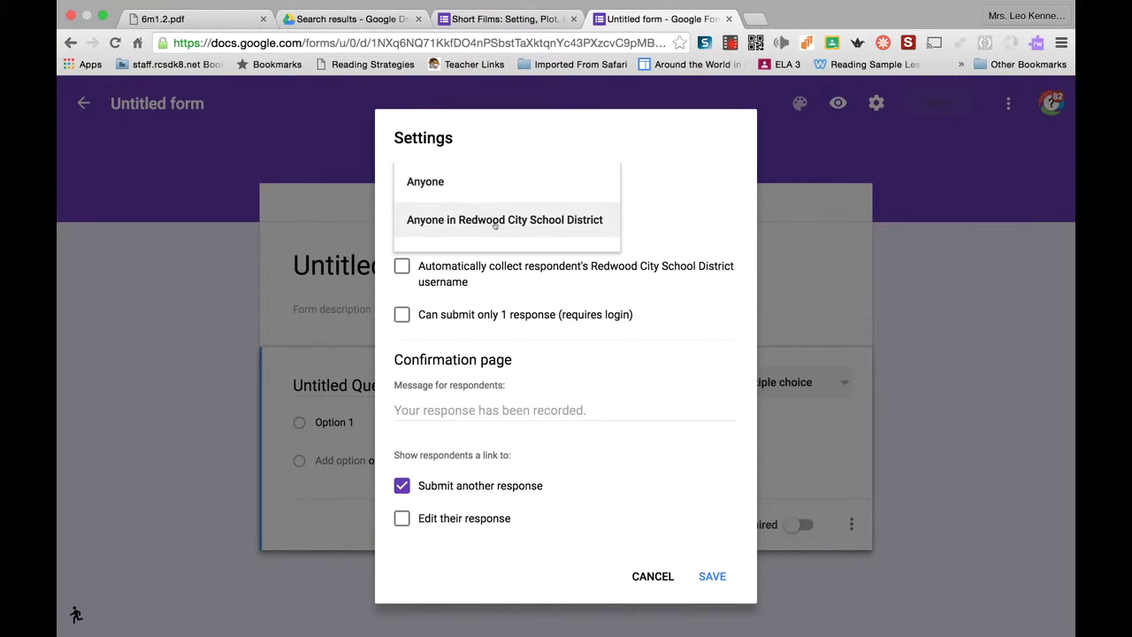
{"action": "left_click", "coordinate": [451, 190]}
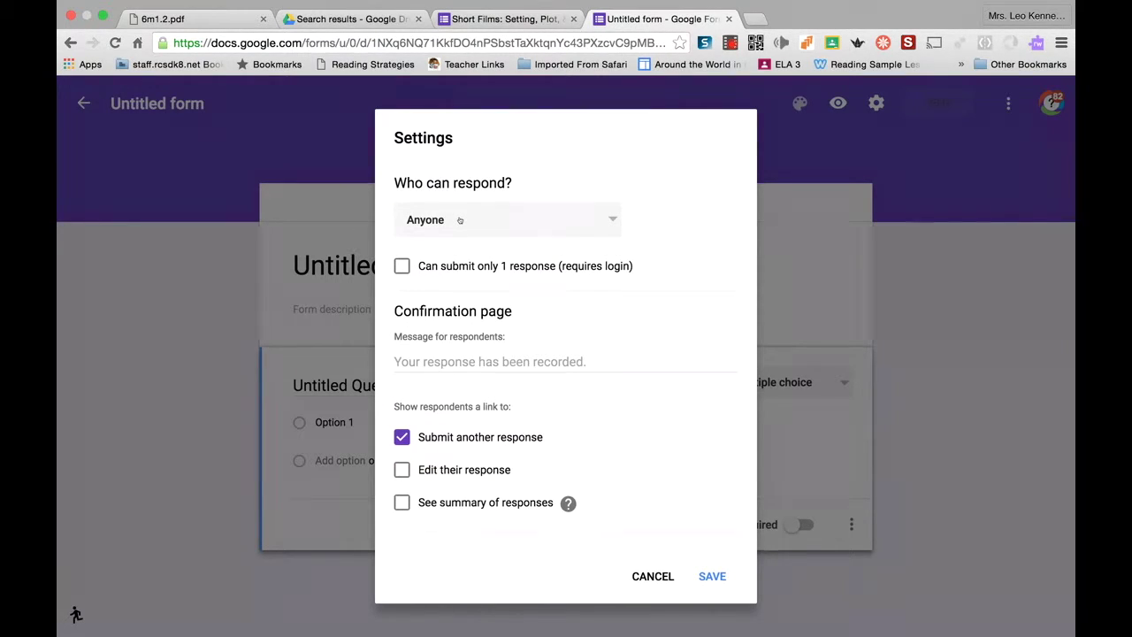
{"action": "left_click", "coordinate": [458, 219]}
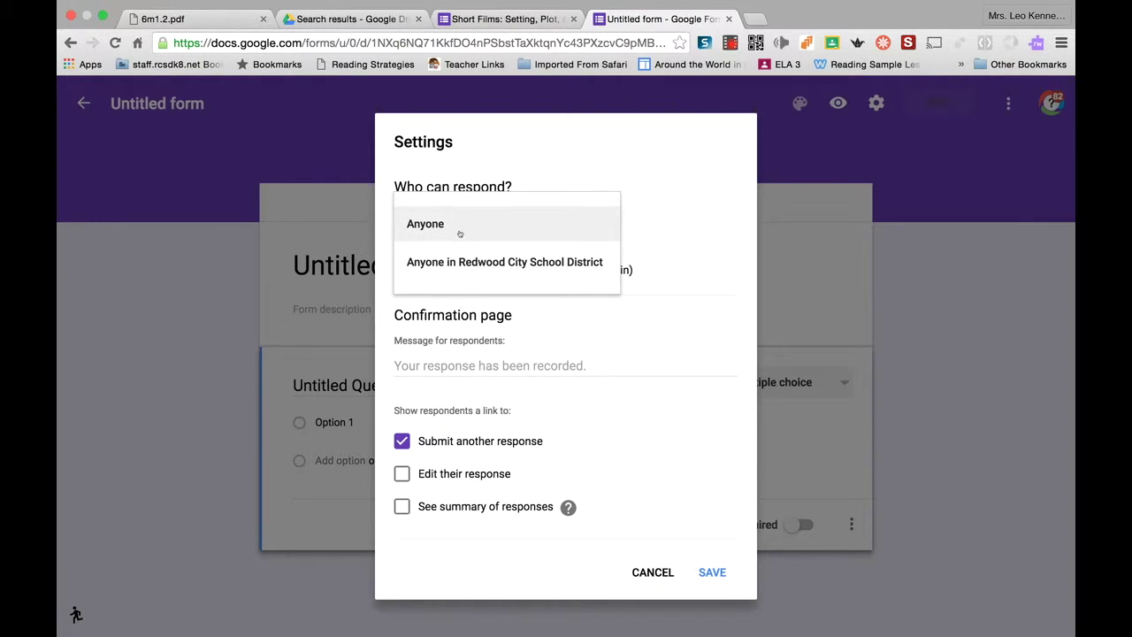
{"action": "left_click", "coordinate": [459, 263]}
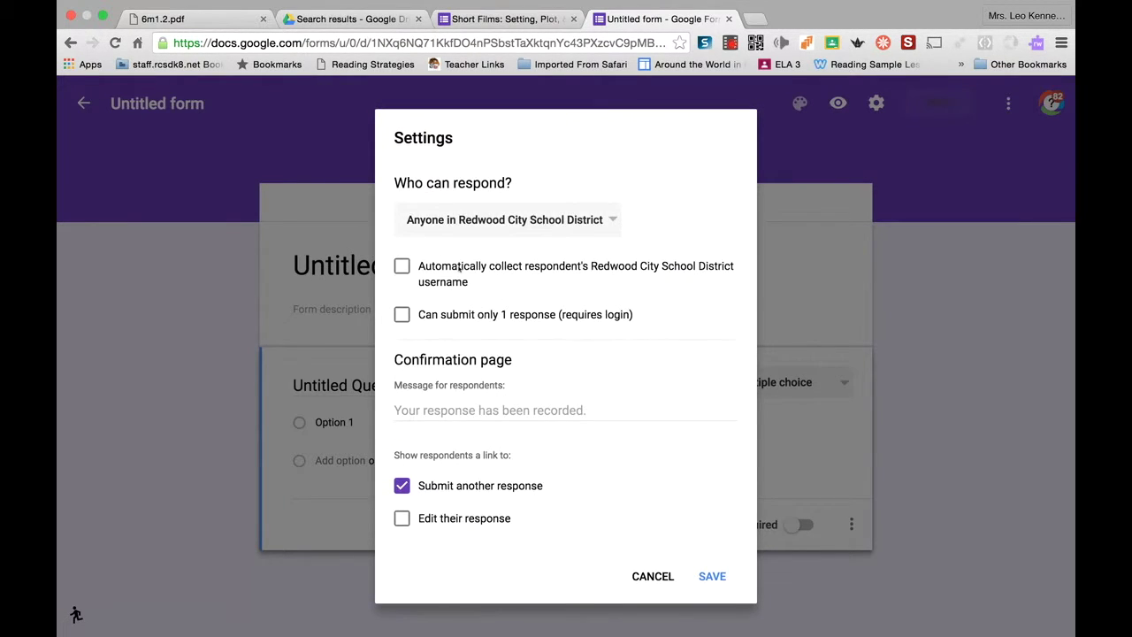
{"action": "scroll", "coordinate": [458, 266], "scroll_direction": "down", "scroll_amount": 2}
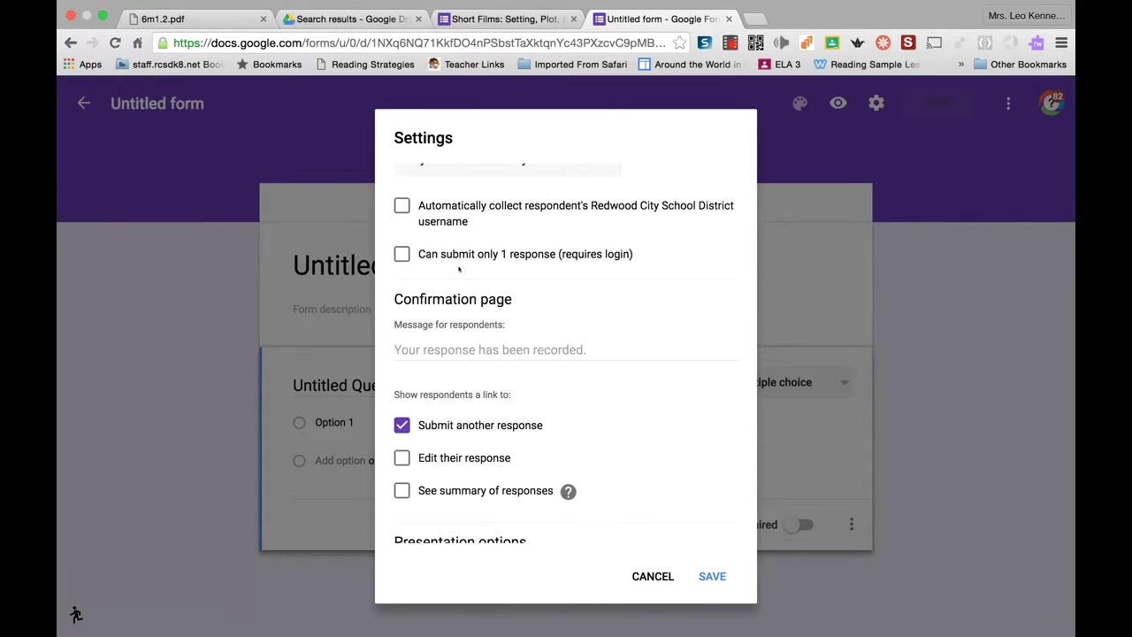
{"action": "scroll", "coordinate": [458, 267], "scroll_direction": "up", "scroll_amount": 1}
{"action": "left_click", "coordinate": [403, 243]}
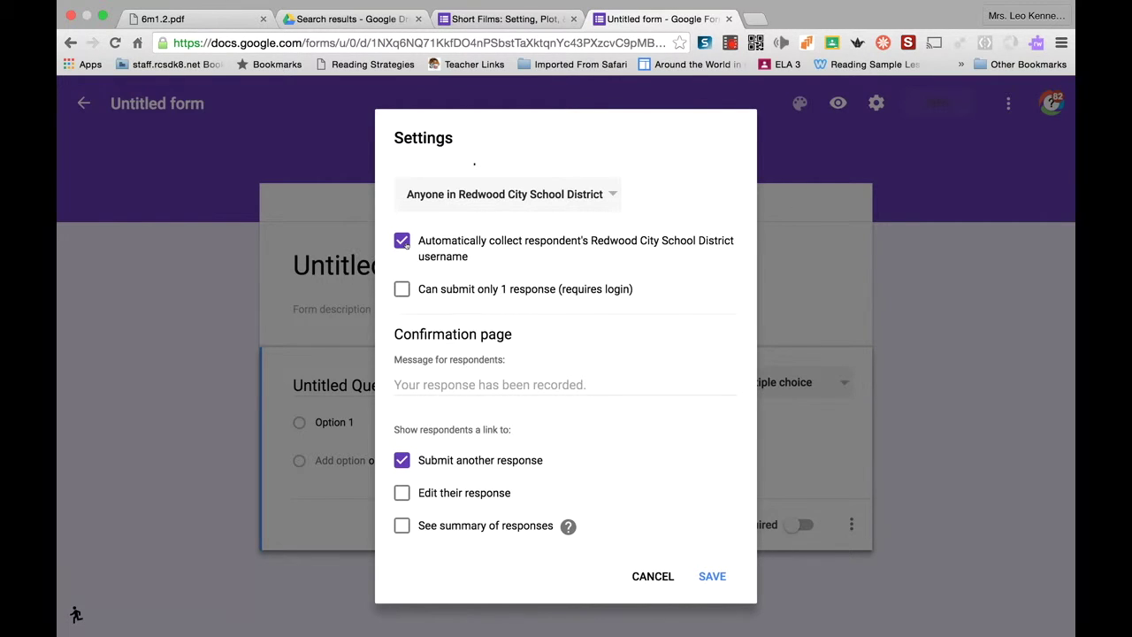
Step: Set the confirmation page message to "Thank you for responding! Please take out your reading book."
{"action": "left_click", "coordinate": [471, 386]}
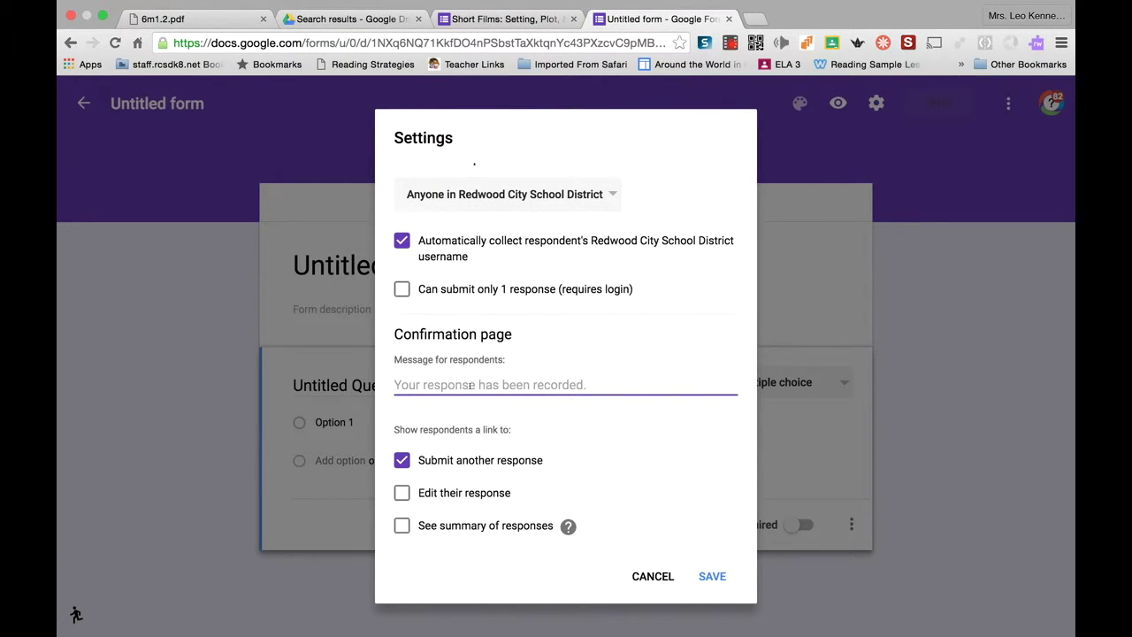
{"action": "type", "text": "Thank you for respondi"}
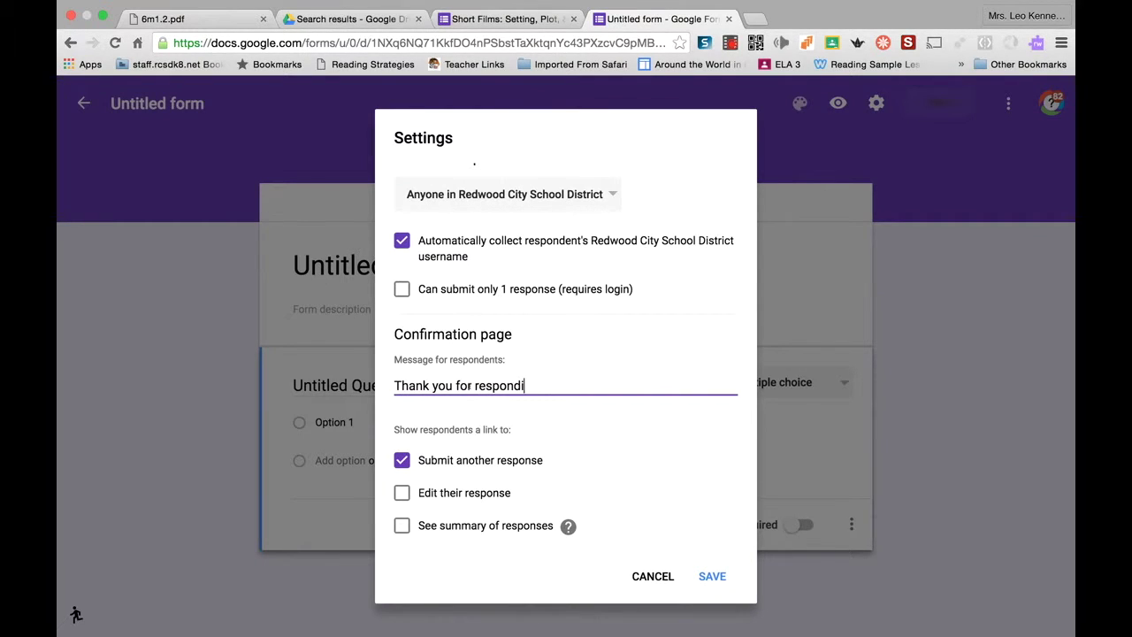
{"action": "type", "text": "ng! Please take out your reading book."}
Step: Try the respondent link options for editing their response and seeing the summary of responses
{"action": "scroll", "coordinate": [395, 369], "scroll_direction": "down", "scroll_amount": 3}
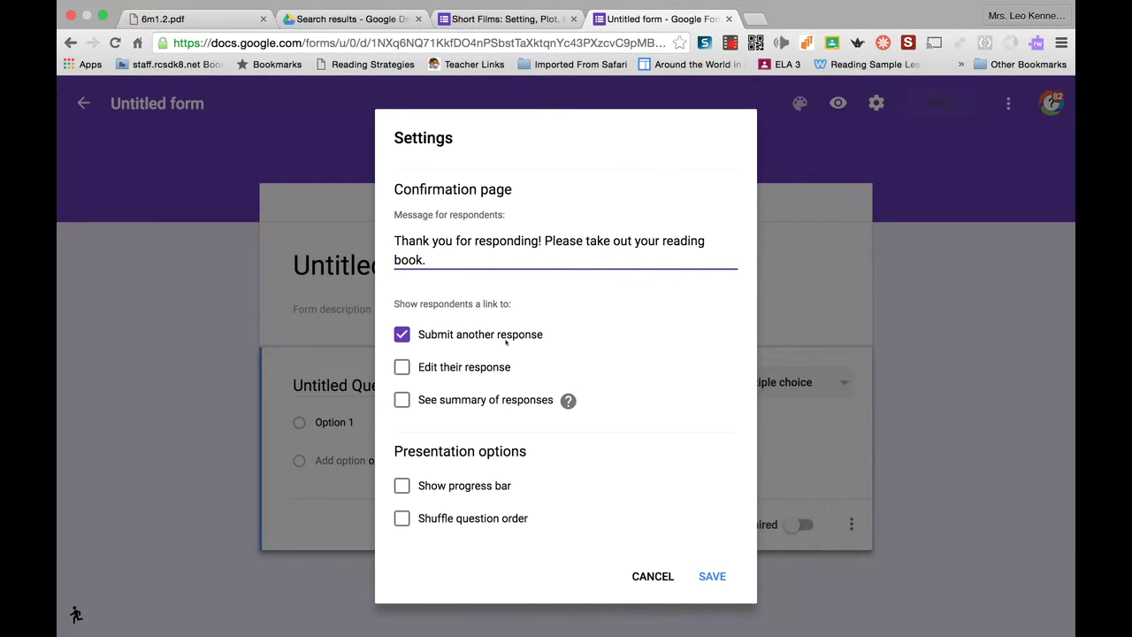
{"action": "left_click", "coordinate": [400, 370]}
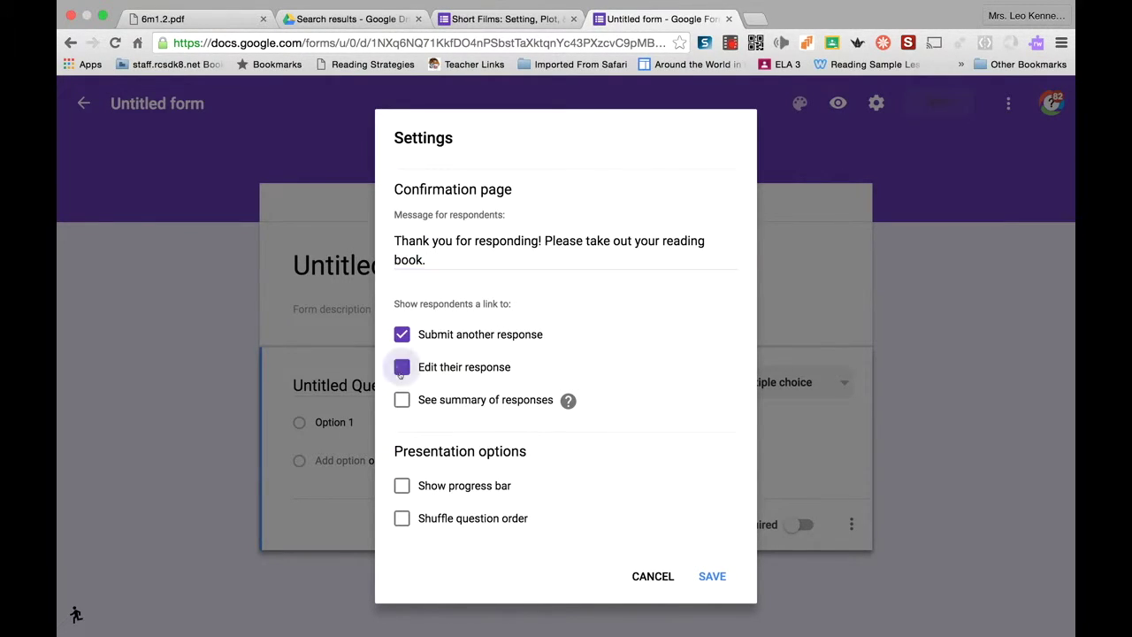
{"action": "left_click", "coordinate": [403, 401]}
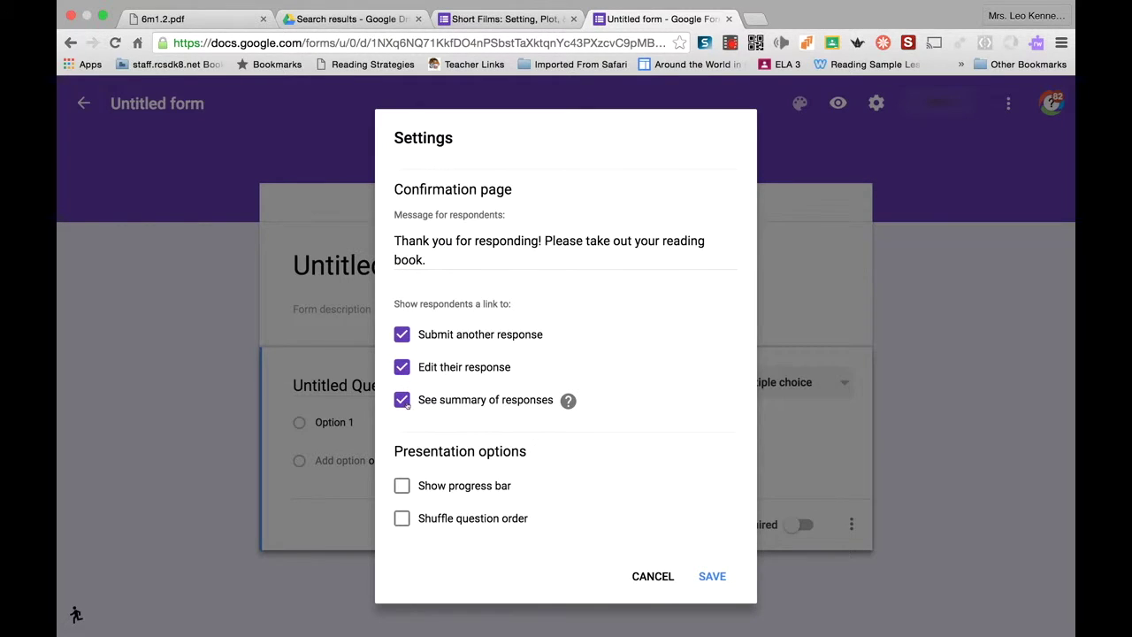
{"action": "left_click", "coordinate": [402, 400]}
Step: Enable the progress bar with question shuffling left off, and save the form settings
{"action": "left_click", "coordinate": [404, 486]}
{"action": "left_click", "coordinate": [401, 519]}
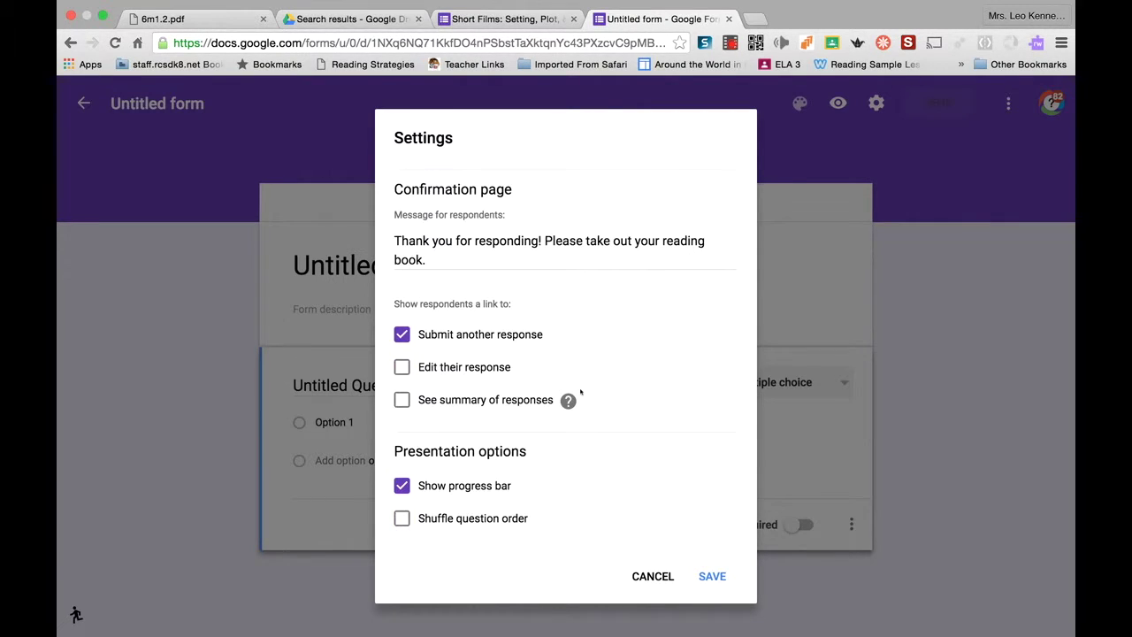
{"action": "scroll", "coordinate": [580, 392], "scroll_direction": "up", "scroll_amount": 3}
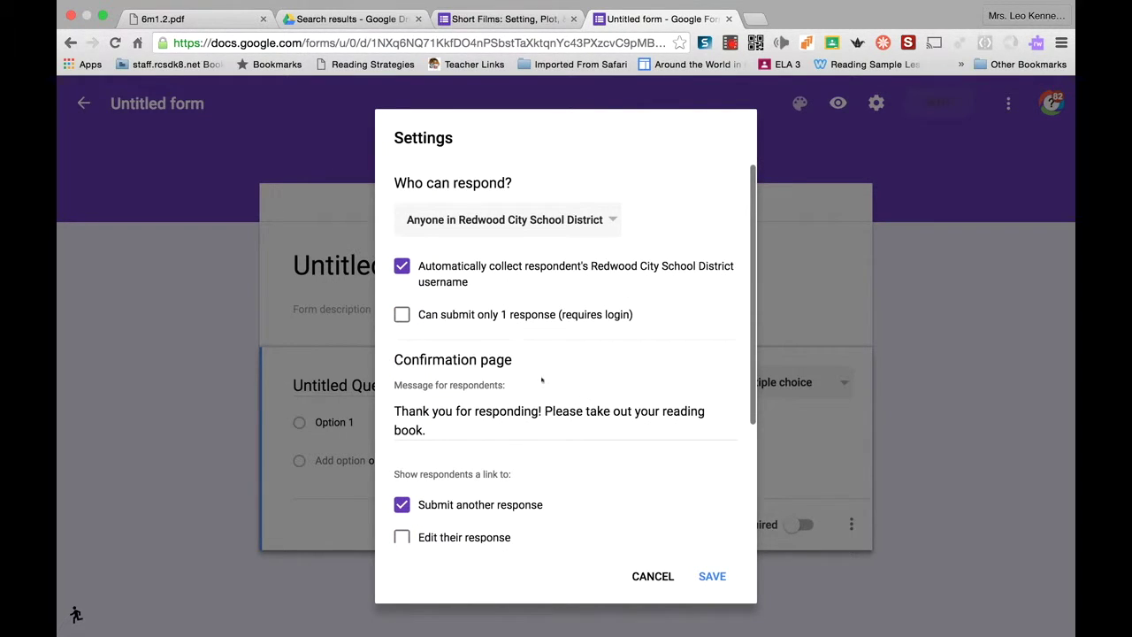
{"action": "left_click", "coordinate": [703, 579]}
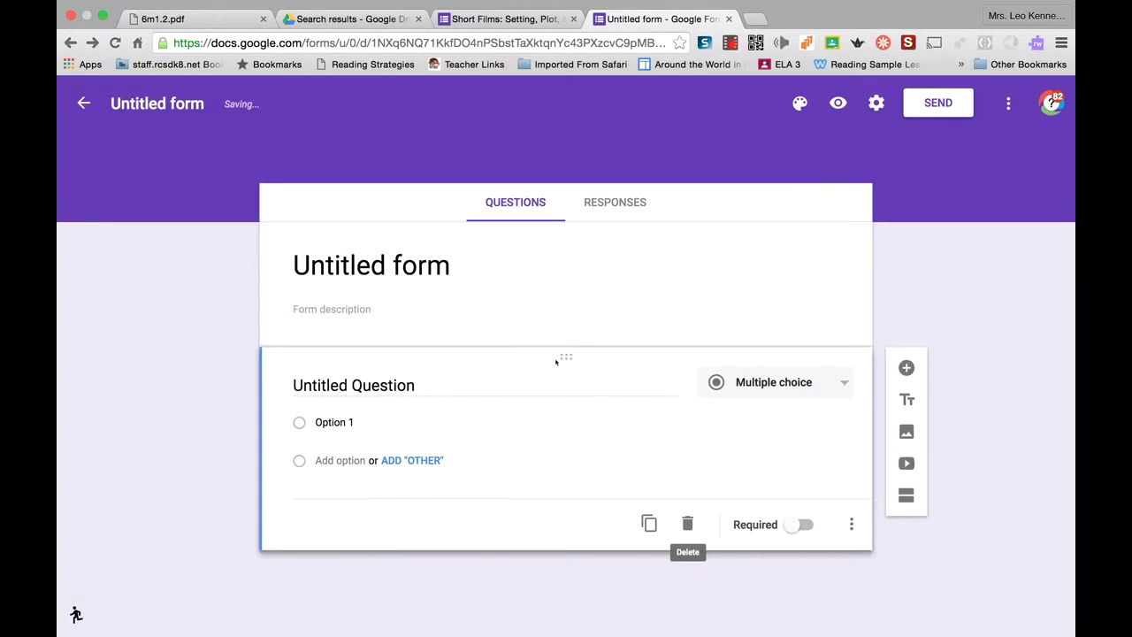
Step: Title the form "Forms Test", add the description "How to insert videos.", and apply the title as the file name
{"action": "left_click", "coordinate": [442, 265]}
{"action": "type", "text": "Forms Test"}
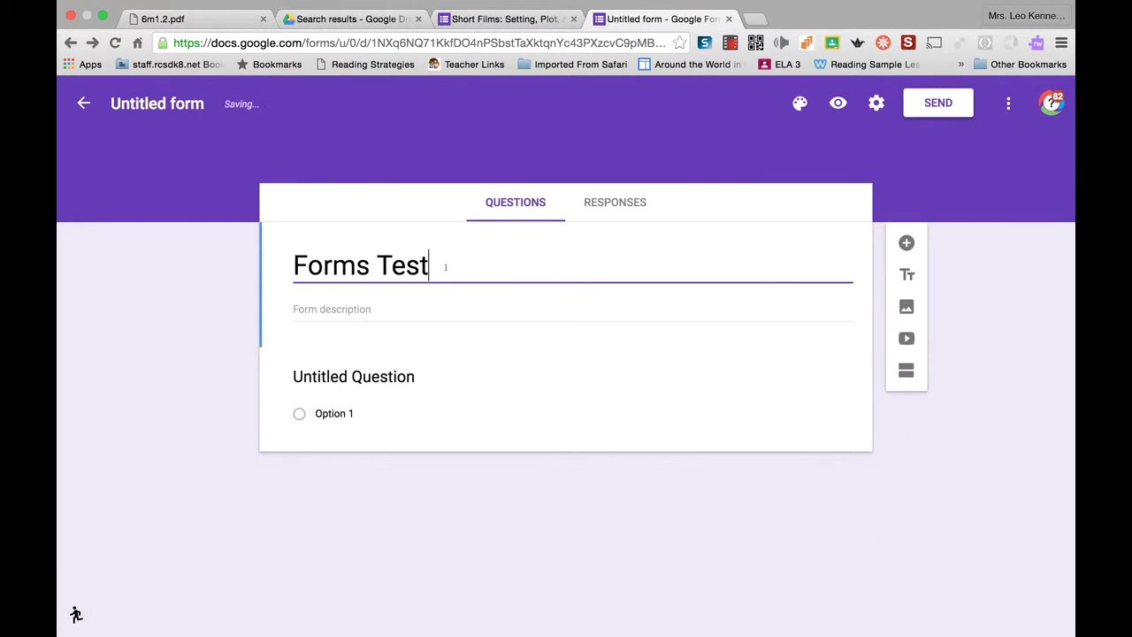
{"action": "left_click", "coordinate": [343, 311]}
{"action": "type", "text": "How to insert videos."}
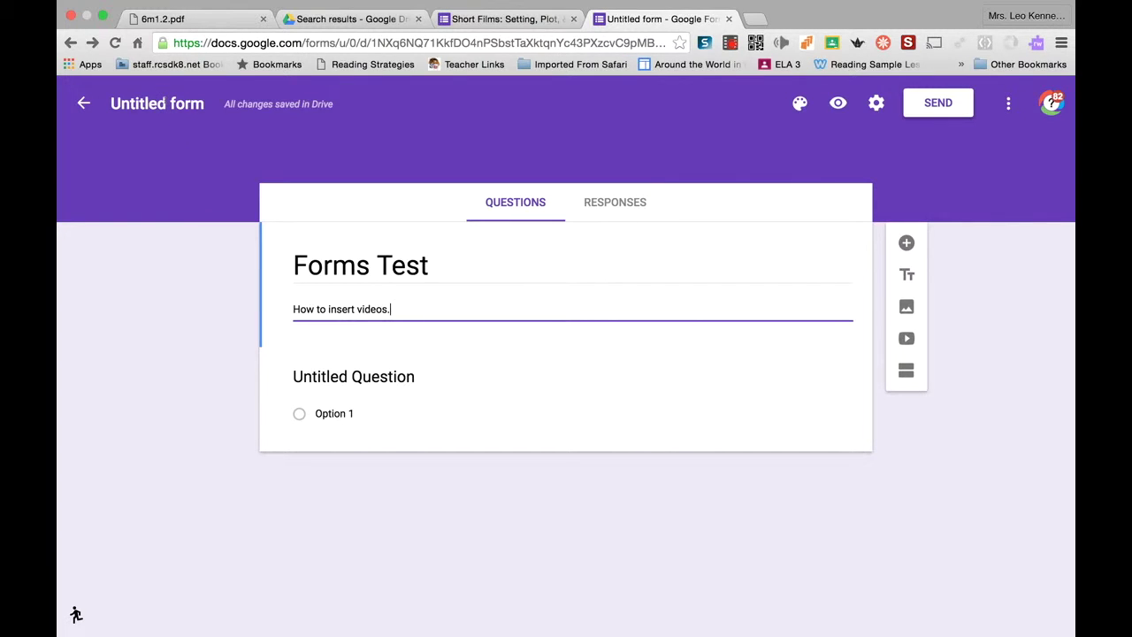
{"action": "left_click", "coordinate": [163, 102]}
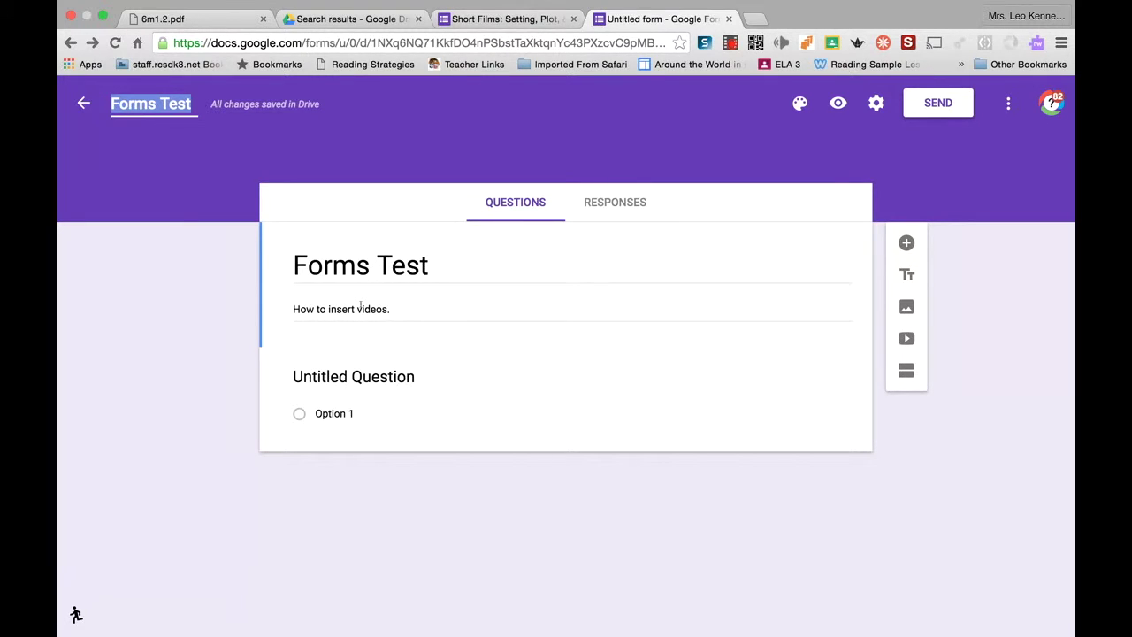
Step: Make the first question a required short answer reading "Type your first and last name."
{"action": "left_click", "coordinate": [356, 377]}
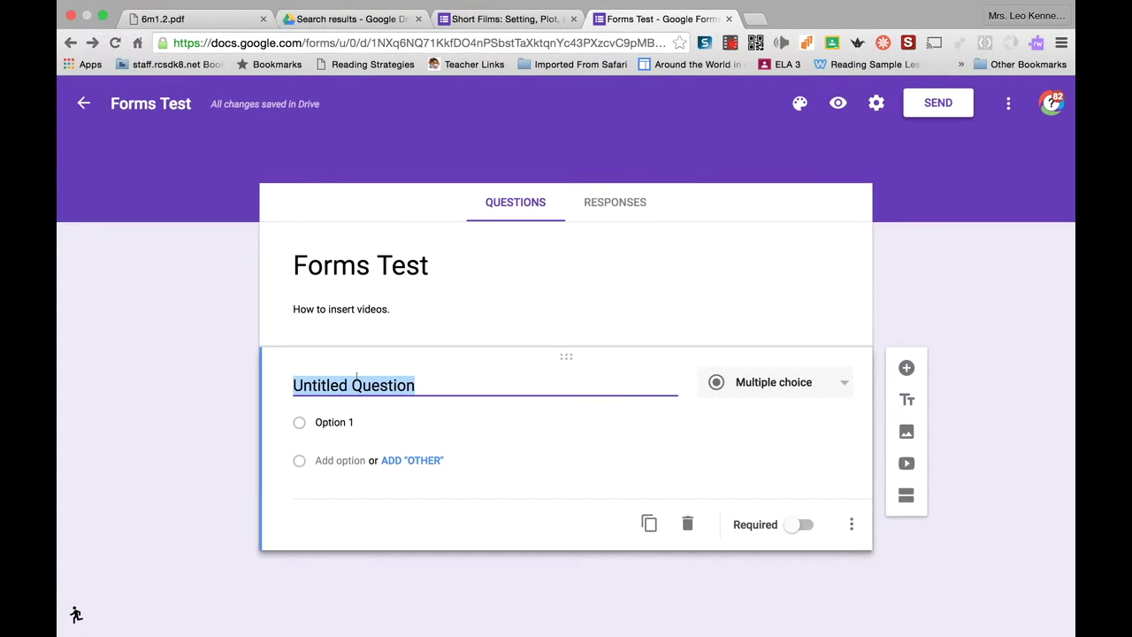
{"action": "type", "text": "Type your first and last name."}
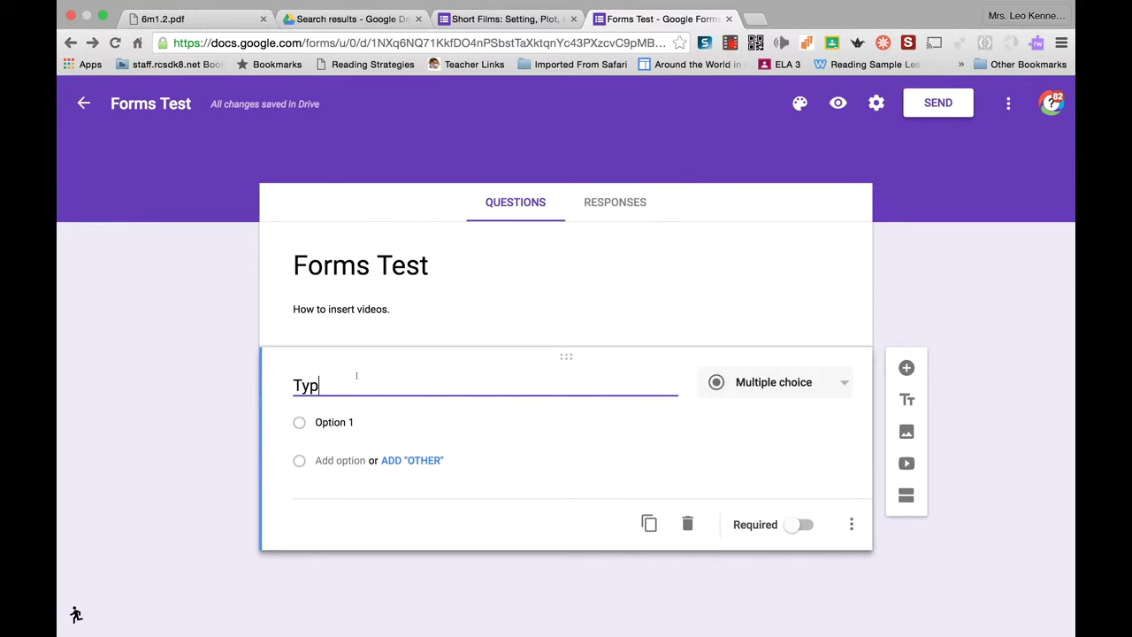
{"action": "left_click", "coordinate": [775, 390]}
{"action": "left_click", "coordinate": [758, 299]}
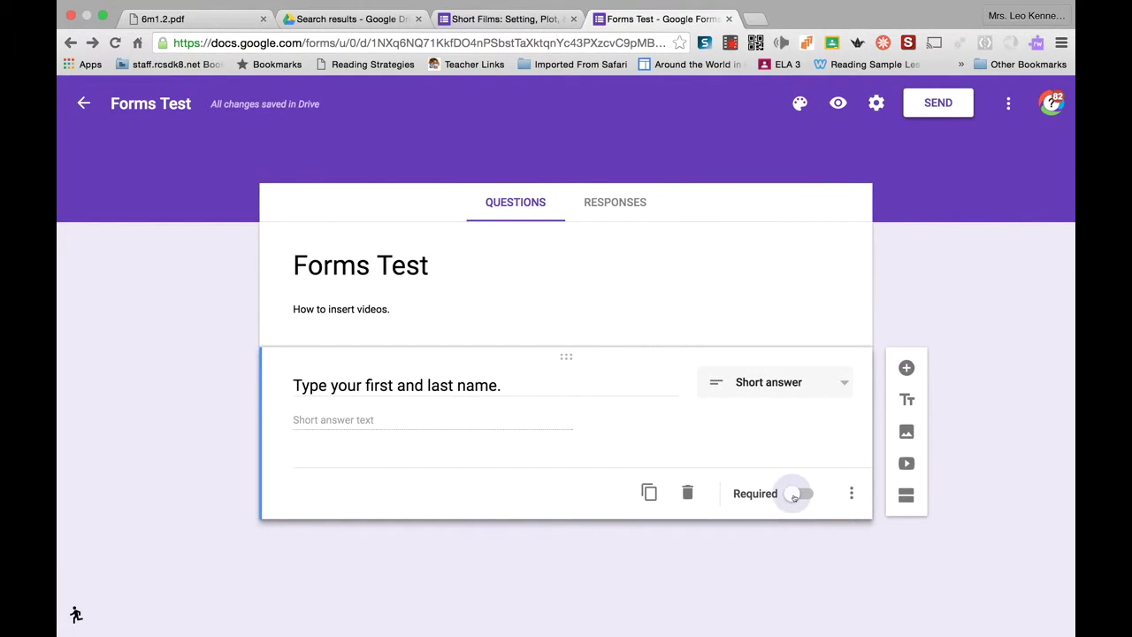
{"action": "left_click", "coordinate": [794, 495]}
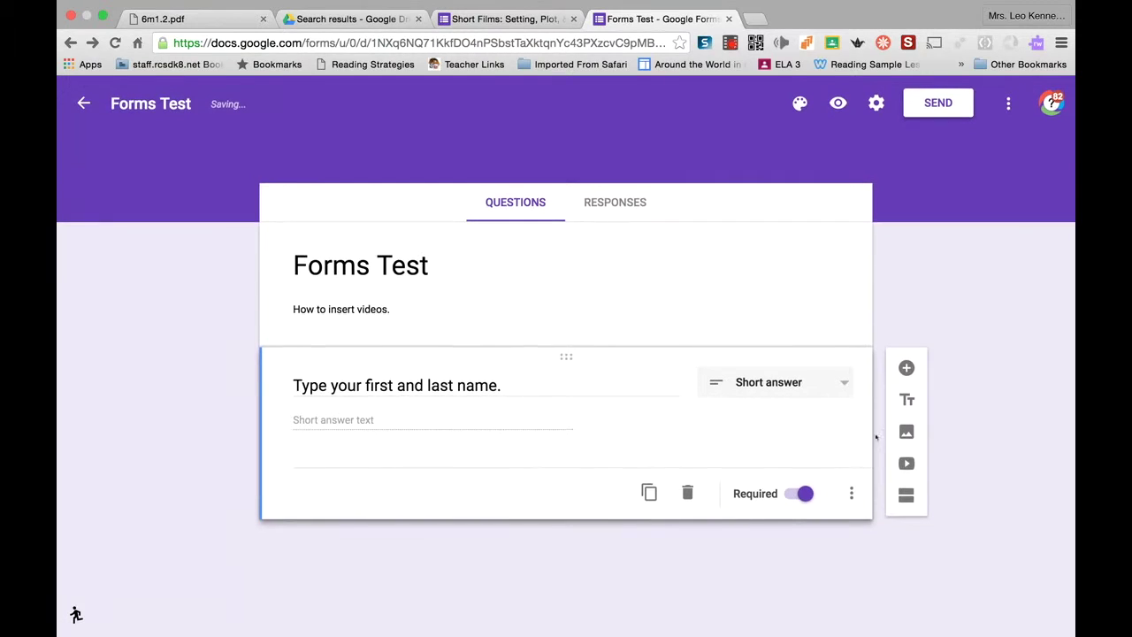
Step: Add a second question reading "Select their class period." and make it a Dropdown
{"action": "left_click", "coordinate": [906, 367]}
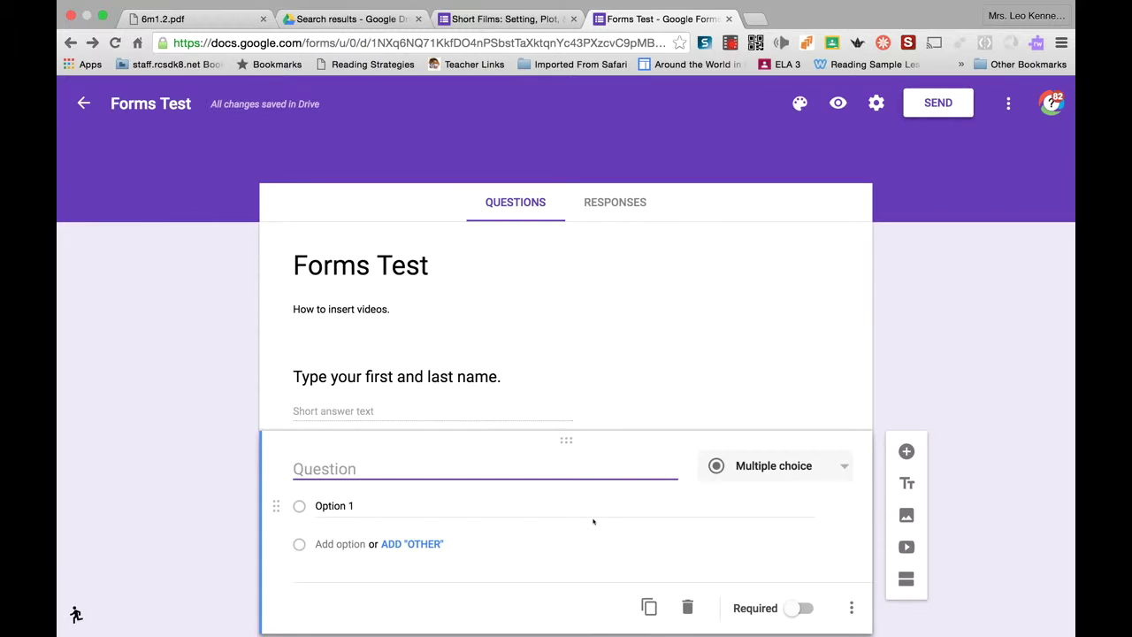
{"action": "type", "text": "Select their class period."}
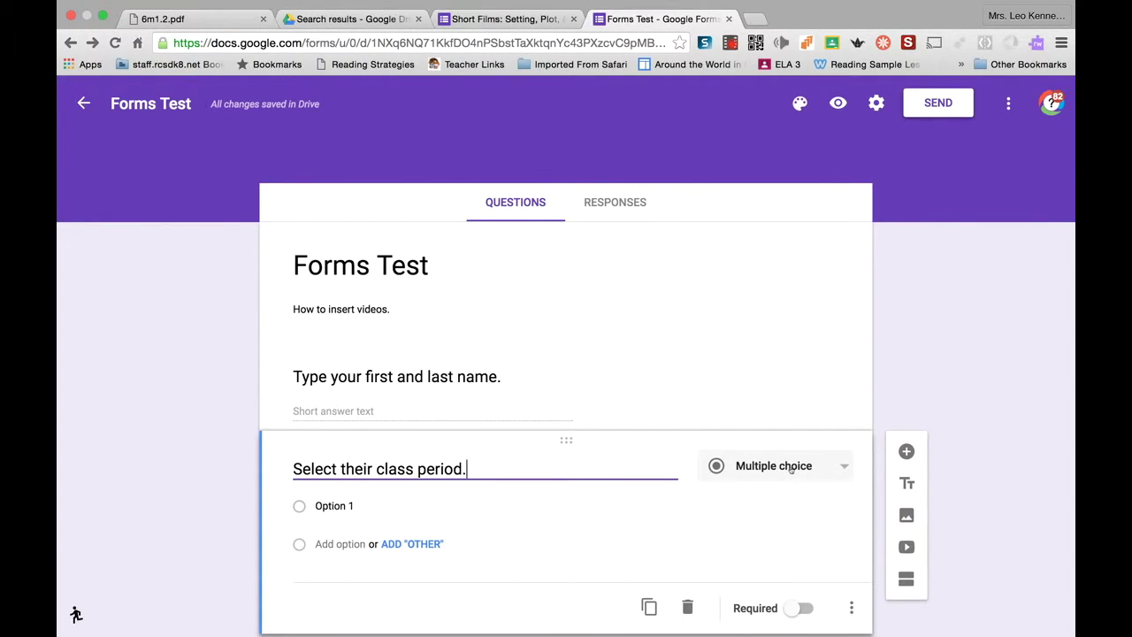
{"action": "left_click", "coordinate": [790, 469]}
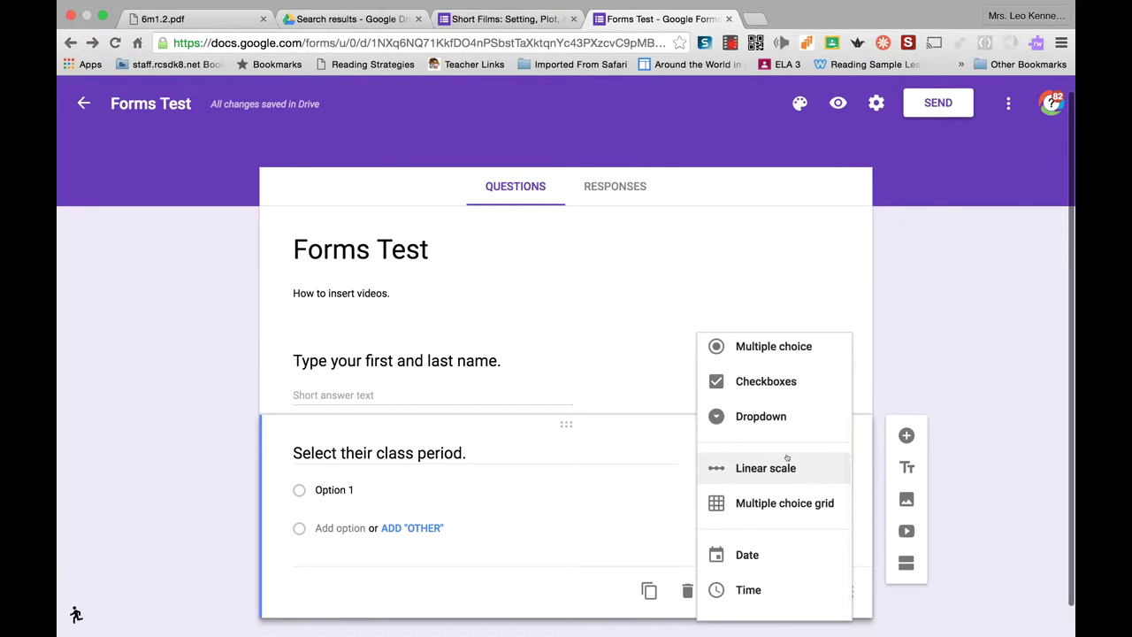
{"action": "left_click", "coordinate": [770, 411]}
Step: Enter the class period choices 1st, 2nd, 3rd and 4tg, and make the question required
{"action": "left_click", "coordinate": [343, 496]}
{"action": "type", "text": "@"}
{"action": "key", "text": "BackSpace"}
{"action": "type", "text": "1st"}
{"action": "left_click", "coordinate": [335, 528]}
{"action": "type", "text": "2nd"}
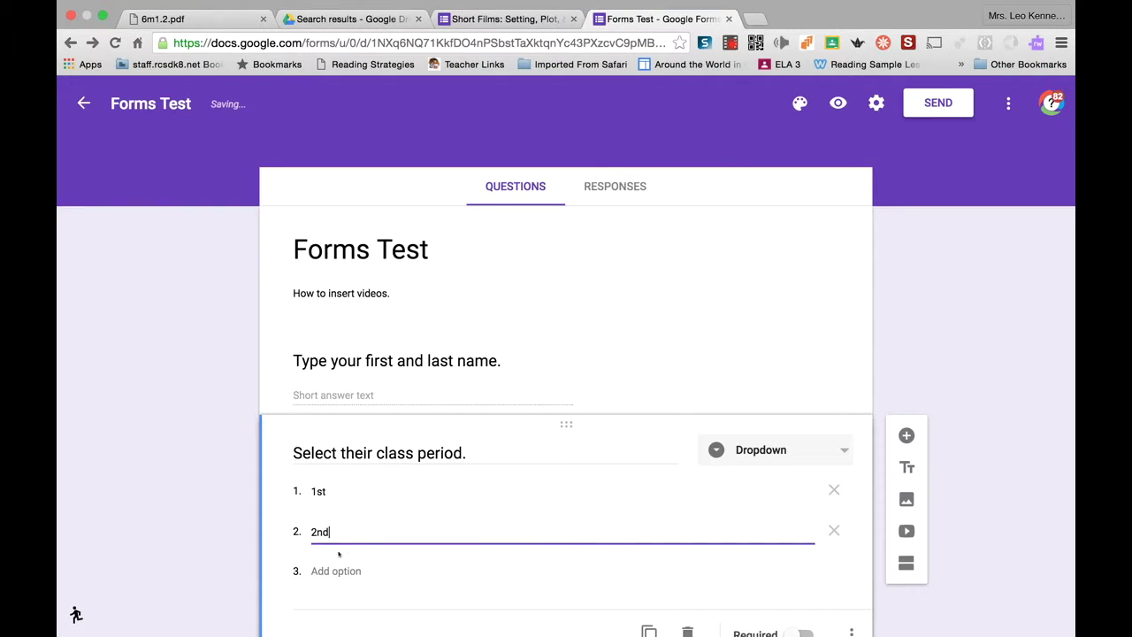
{"action": "left_click", "coordinate": [334, 571]}
{"action": "type", "text": "3rd"}
{"action": "key", "text": "Tab"}
{"action": "type", "text": "4tg"}
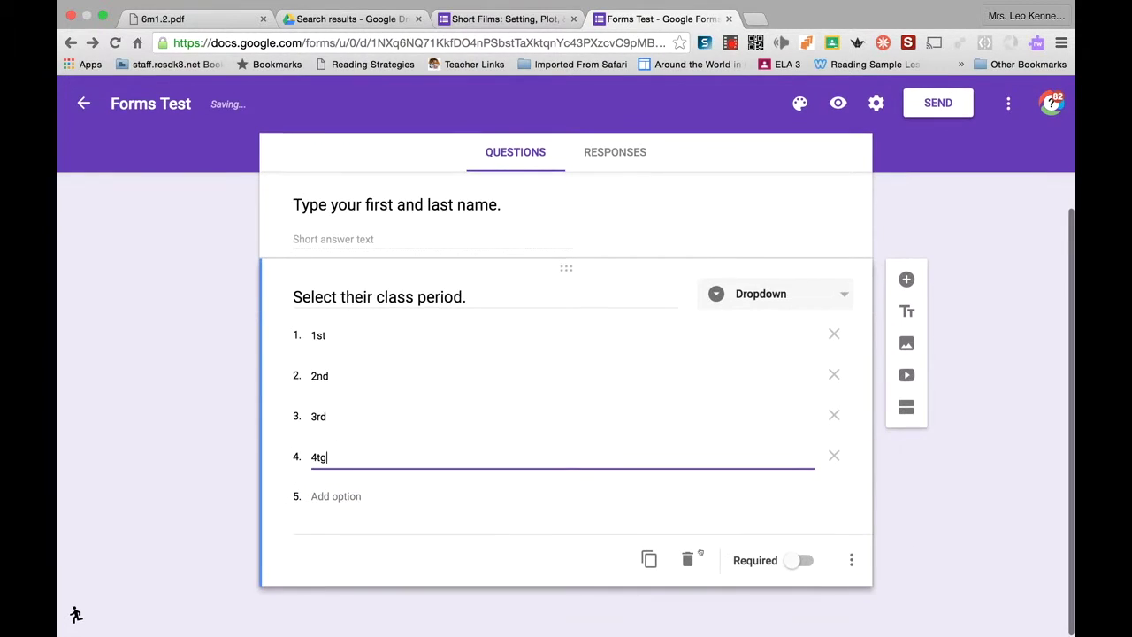
{"action": "left_click", "coordinate": [800, 559]}
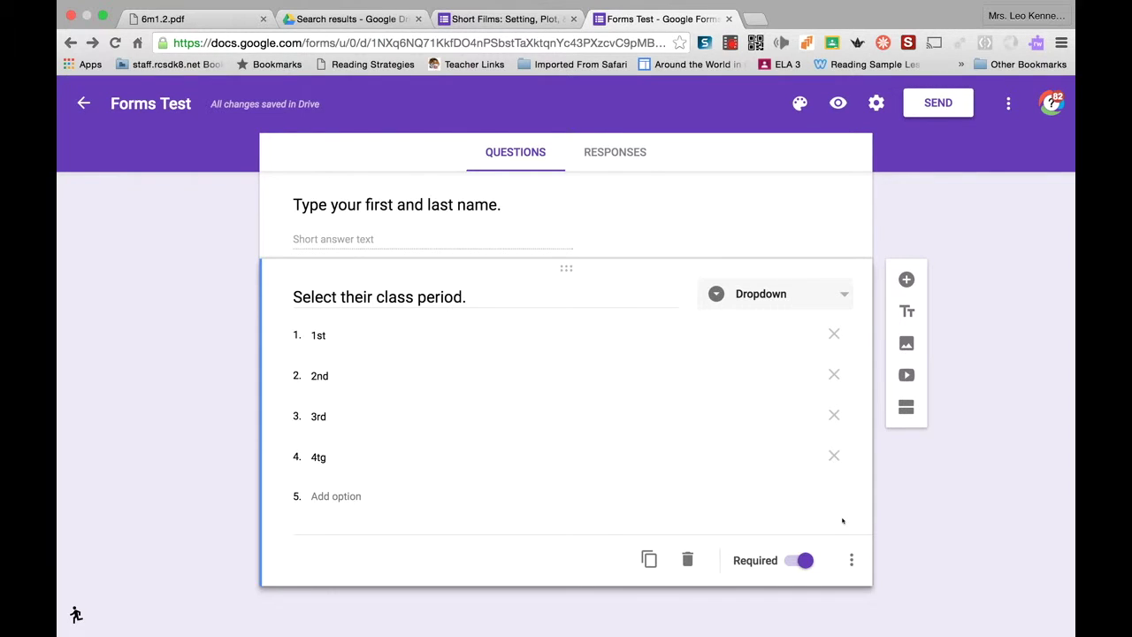
Step: Add a title and description block below the class period question, titled "Please watch the video below."
{"action": "left_click", "coordinate": [906, 311]}
{"action": "double_click", "coordinate": [367, 520]}
{"action": "triple_click", "coordinate": [364, 520]}
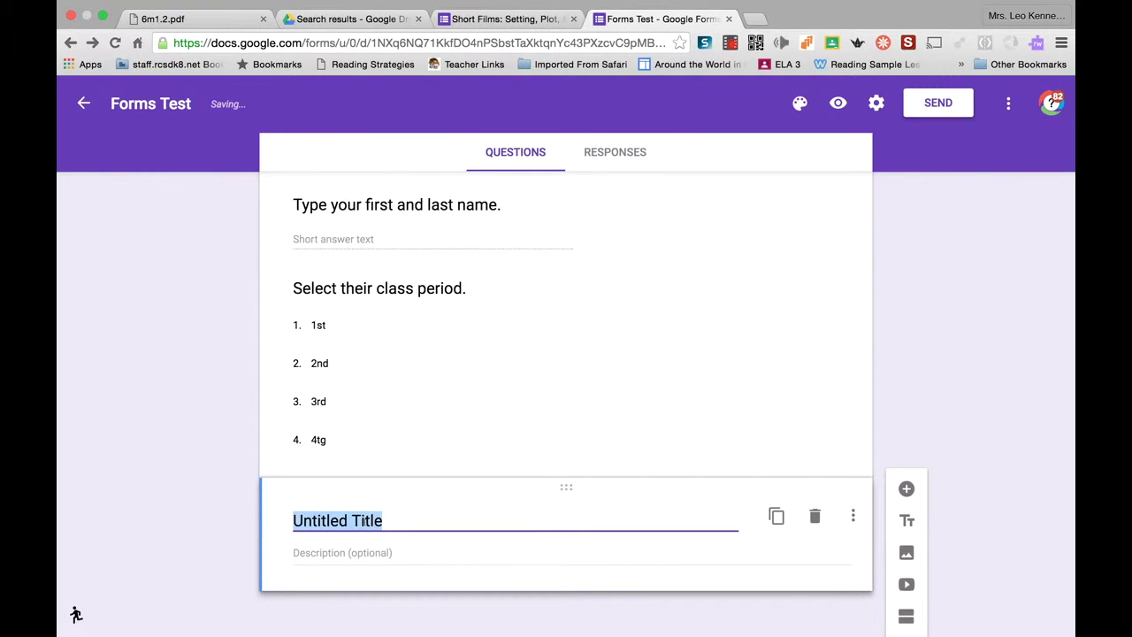
{"action": "key", "text": "BackSpace"}
{"action": "type", "text": "Oe"}
{"action": "key", "text": "BackSpace"}
{"action": "key", "text": "BackSpace"}
{"action": "type", "text": "Please watch the video below."}
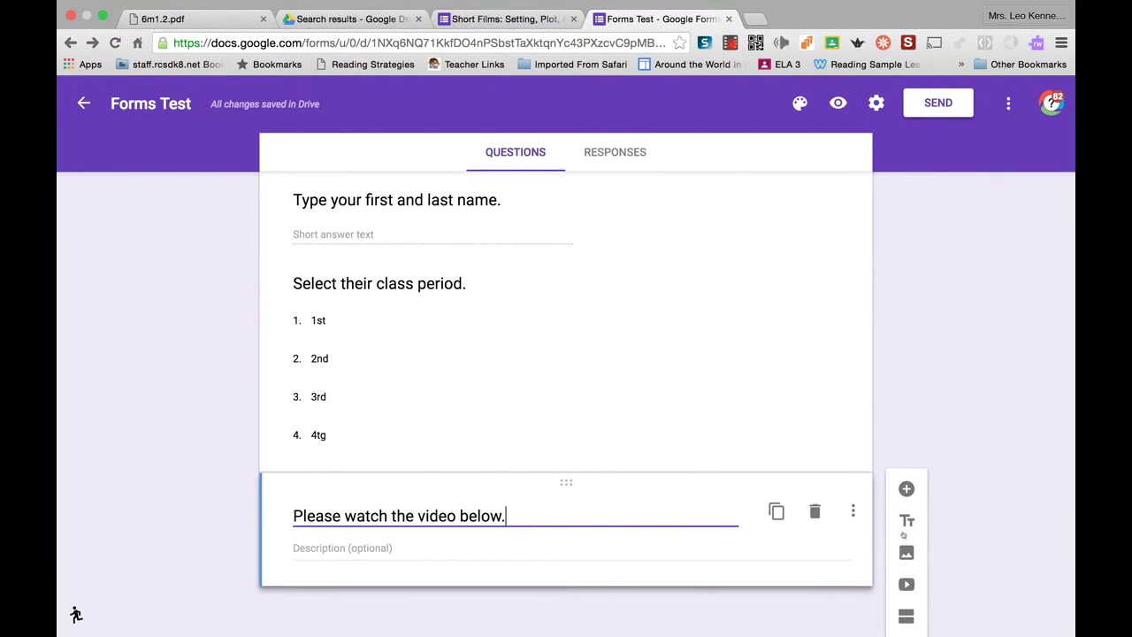
Step: Search YouTube for "Conjunctions" and embed the "Schoolhouse Rock: Grammar - Conjunction Junction Music Video" below the title block
{"action": "left_click", "coordinate": [906, 585]}
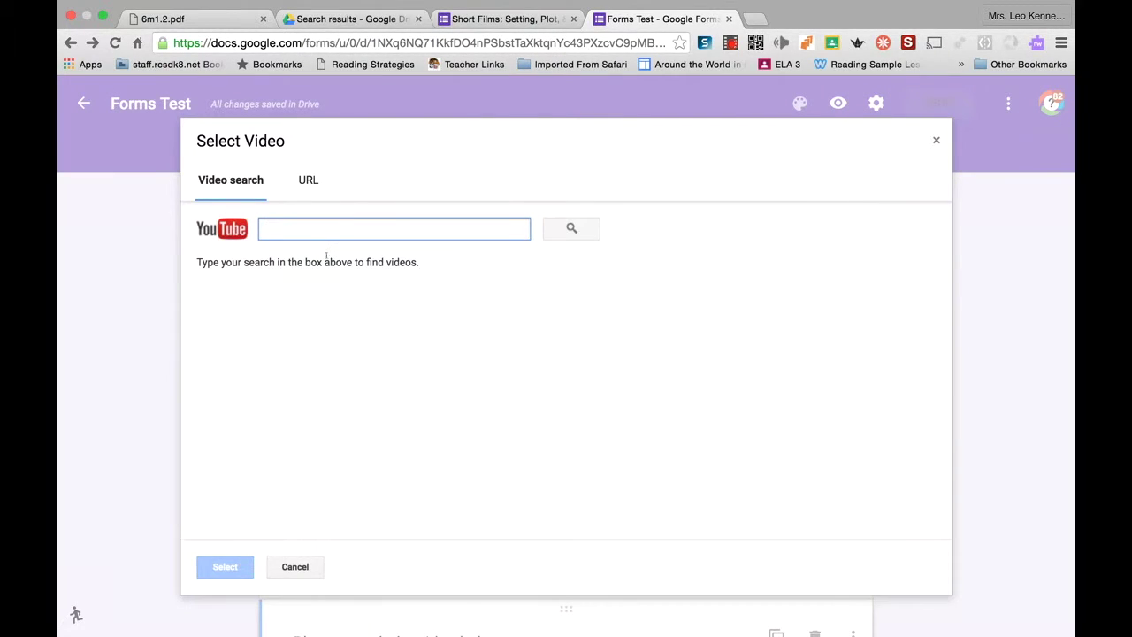
{"action": "type", "text": "Conjunctions"}
{"action": "key", "text": "Return"}
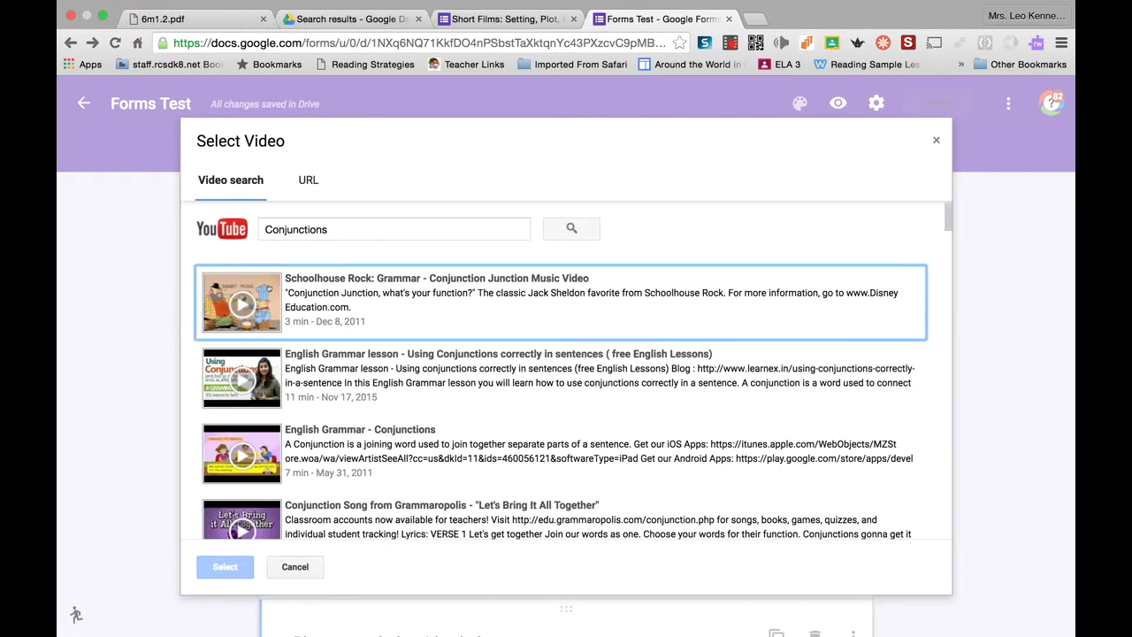
{"action": "left_click", "coordinate": [269, 289]}
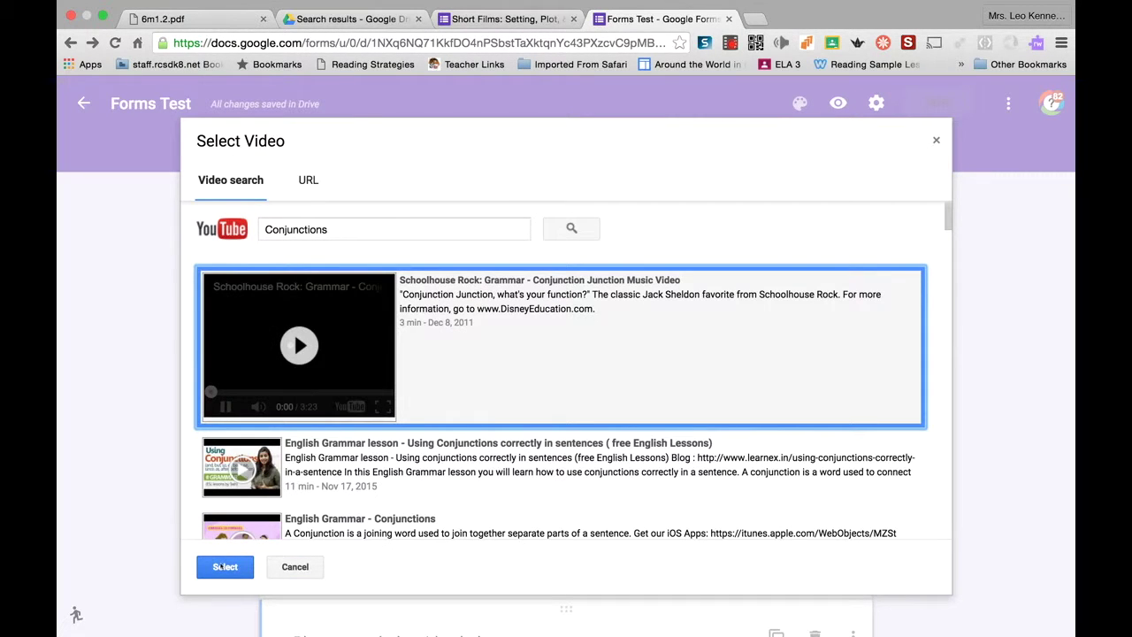
{"action": "left_click", "coordinate": [223, 565]}
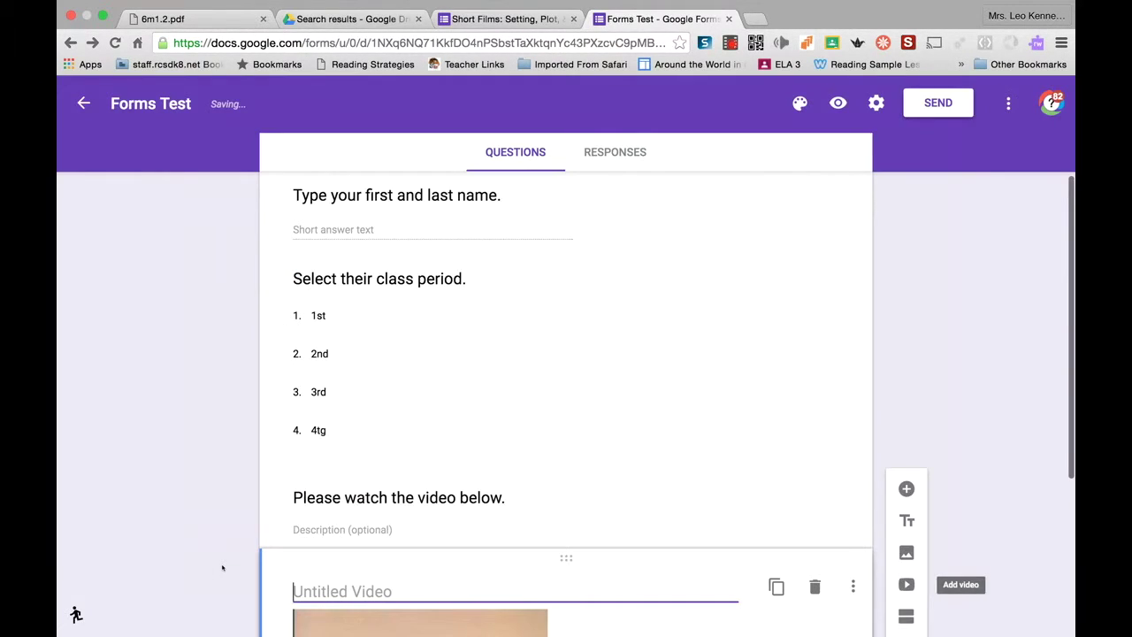
Step: Title the embedded video "Conjunctions" and center it
{"action": "left_click", "coordinate": [350, 541]}
{"action": "left_click", "coordinate": [369, 303]}
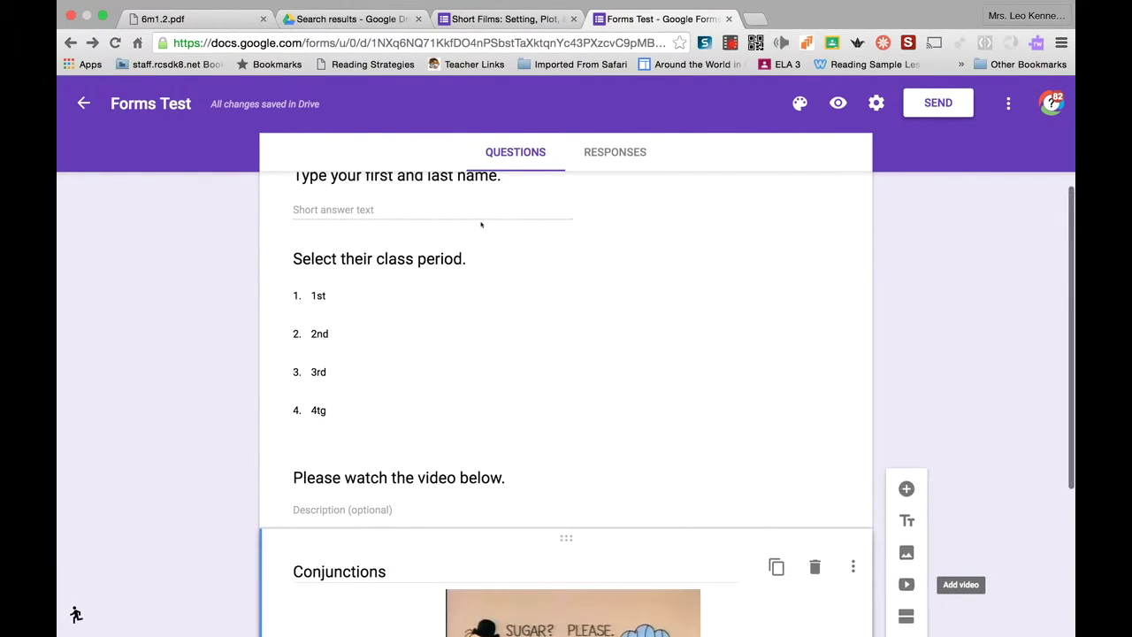
{"action": "scroll", "coordinate": [481, 225], "scroll_direction": "down", "scroll_amount": 3}
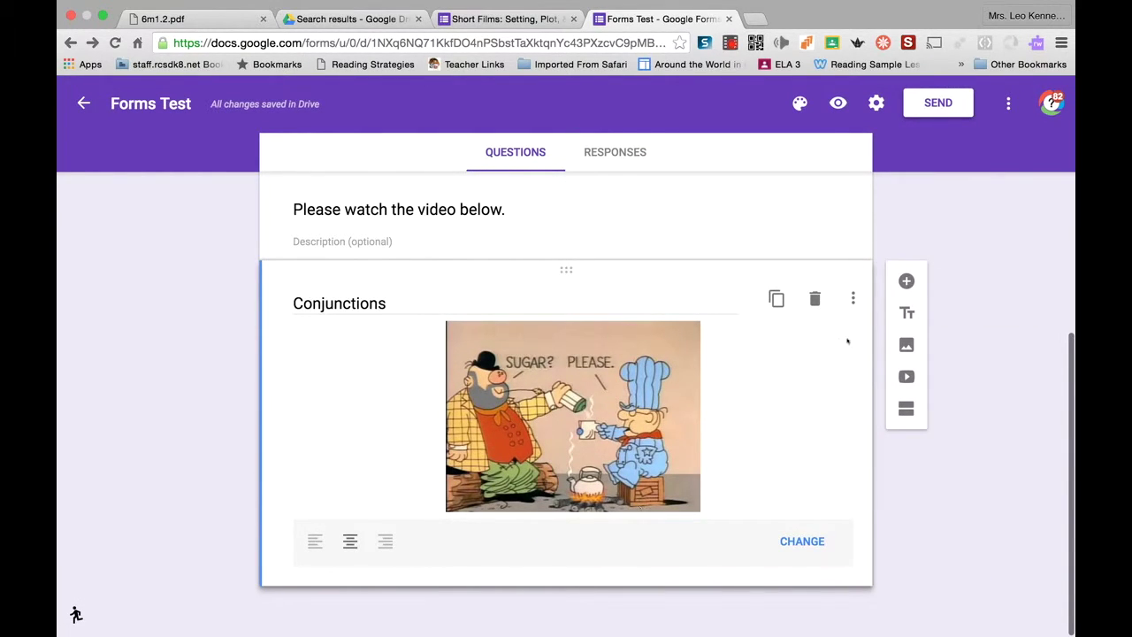
Step: Add a required Paragraph question reading "What is one thing you learned?" below the video
{"action": "left_click", "coordinate": [906, 280]}
{"action": "type", "text": "What is one "}
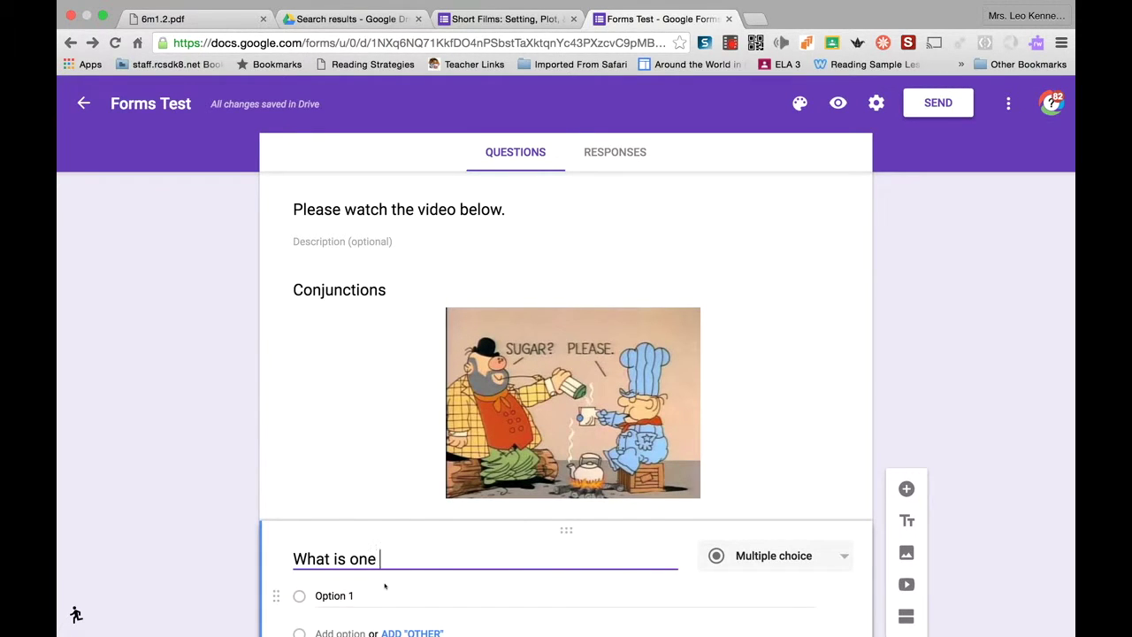
{"action": "type", "text": "thing you learned?"}
{"action": "scroll", "coordinate": [385, 585], "scroll_direction": "down", "scroll_amount": 3}
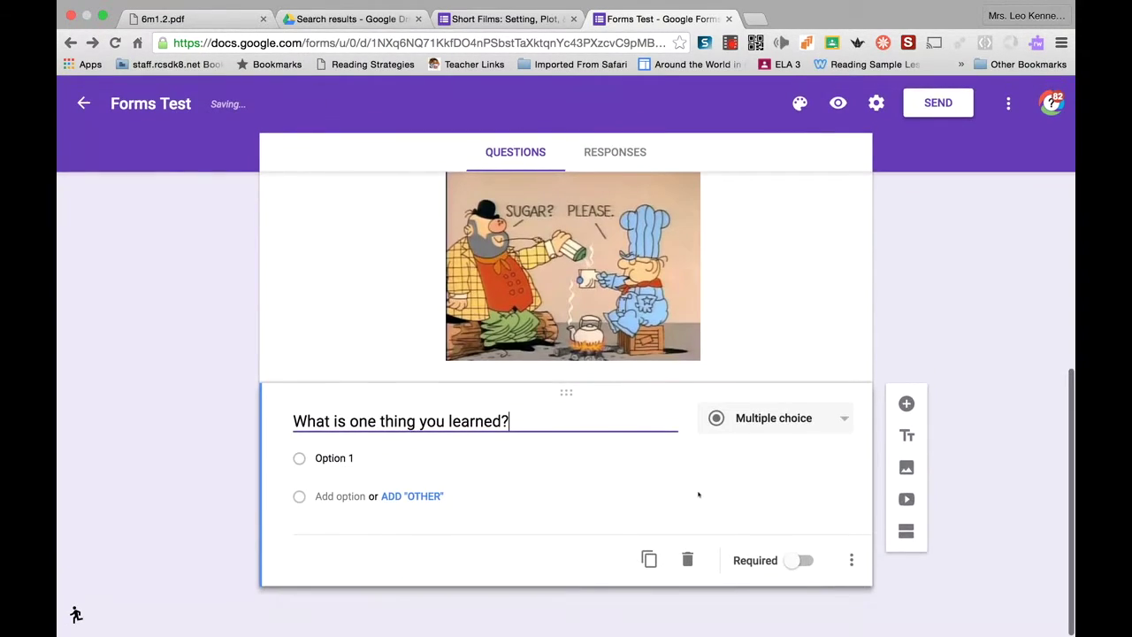
{"action": "left_click", "coordinate": [773, 418]}
{"action": "left_click", "coordinate": [751, 368]}
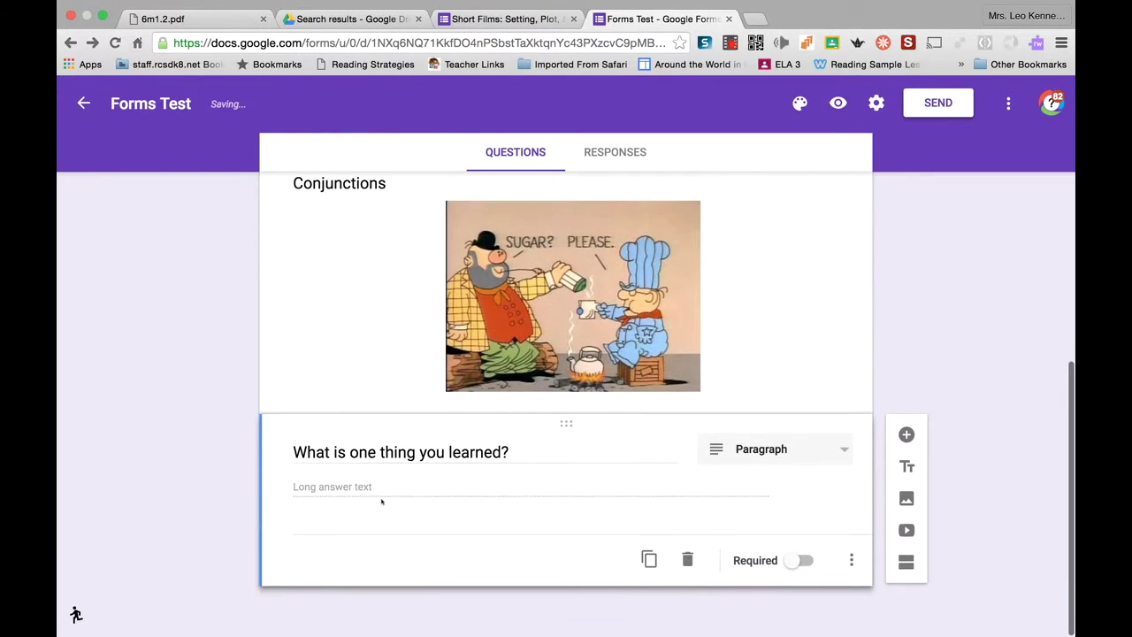
{"action": "left_click", "coordinate": [799, 559]}
Step: Add a Multiple choice question reading "What are the coordinating conjunctions" below the paragraph question
{"action": "left_click", "coordinate": [905, 434]}
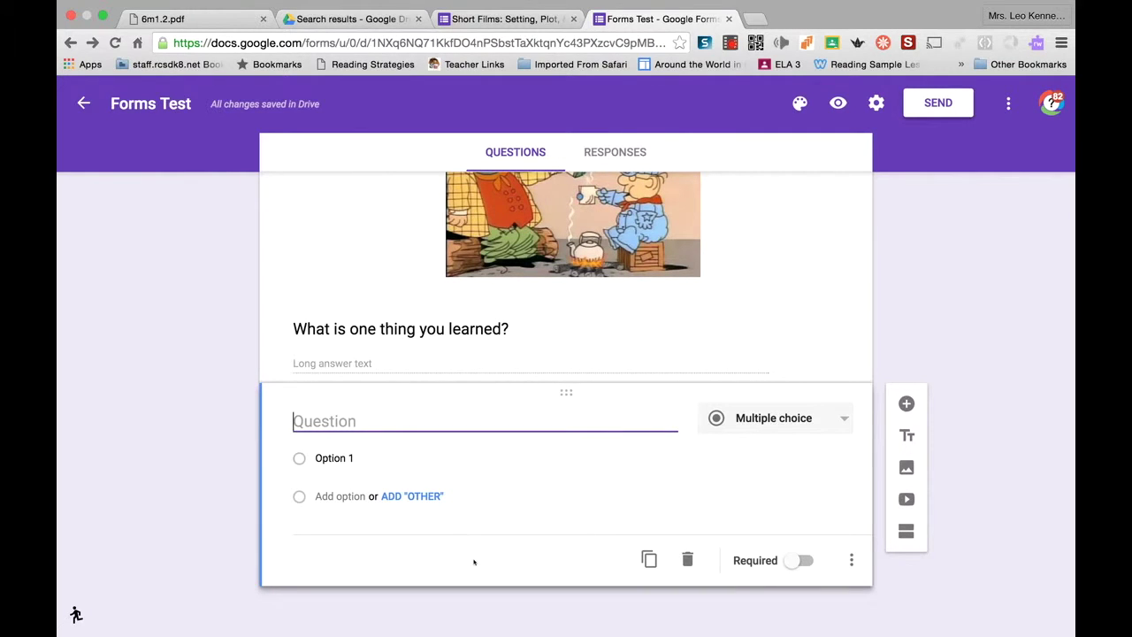
{"action": "type", "text": "What are the conjunctions"}
{"action": "left_click", "coordinate": [394, 421]}
{"action": "key", "text": "Left"}
{"action": "type", "text": "coordina"}
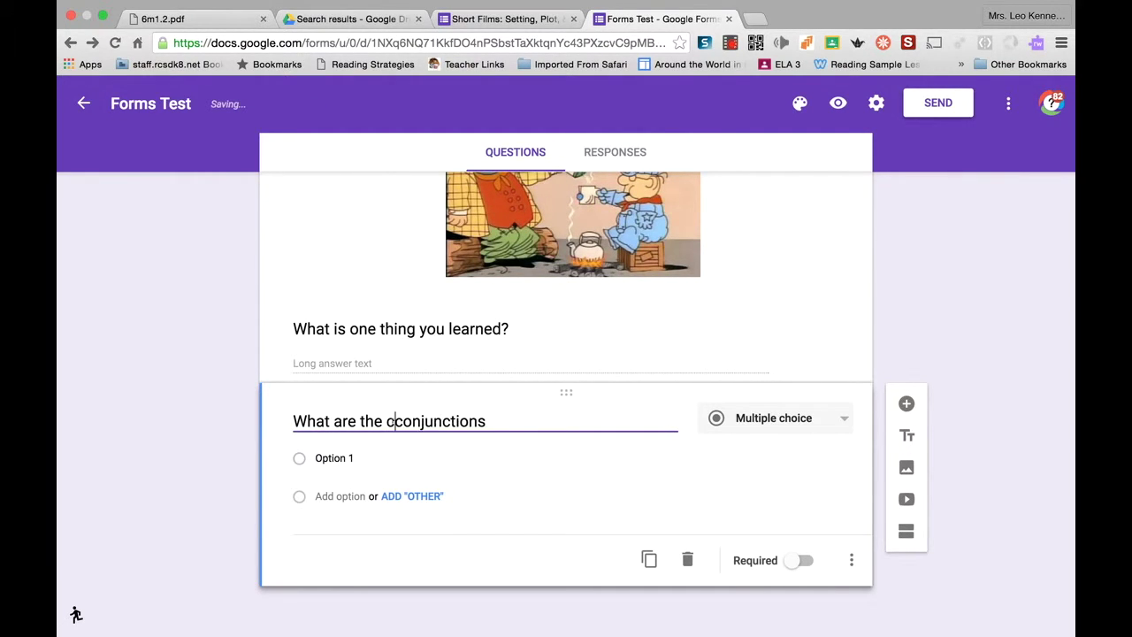
{"action": "type", "text": "ting"}
Step: Enter "for" and "and" as choices for the coordinating conjunctions question and make it required
{"action": "key", "text": "Tab"}
{"action": "key", "text": "Tab"}
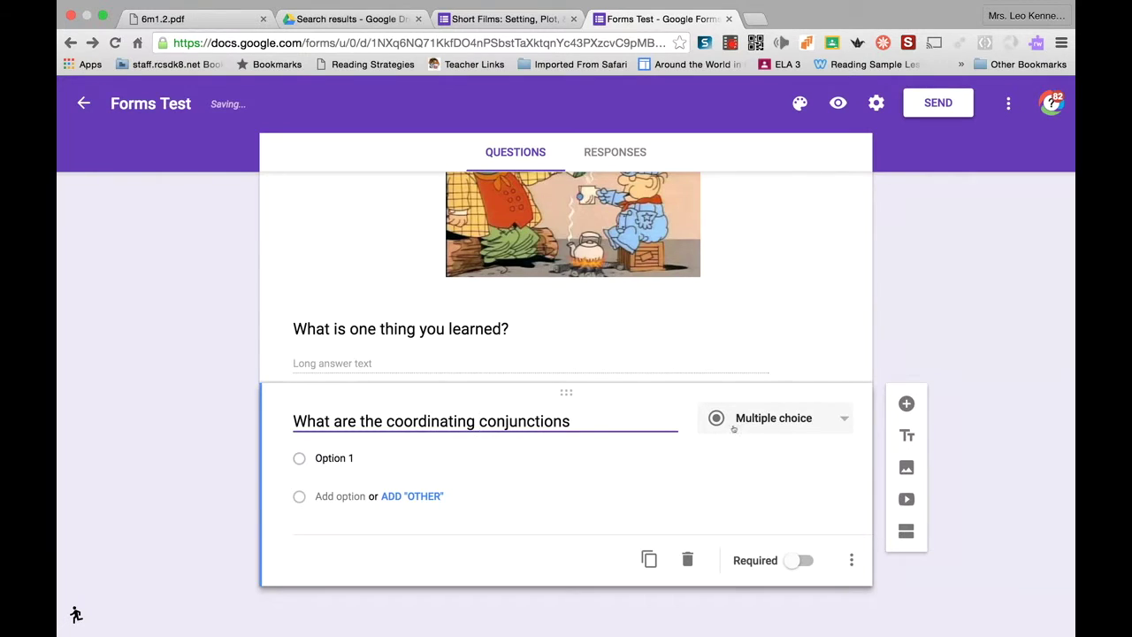
{"action": "type", "text": "for"}
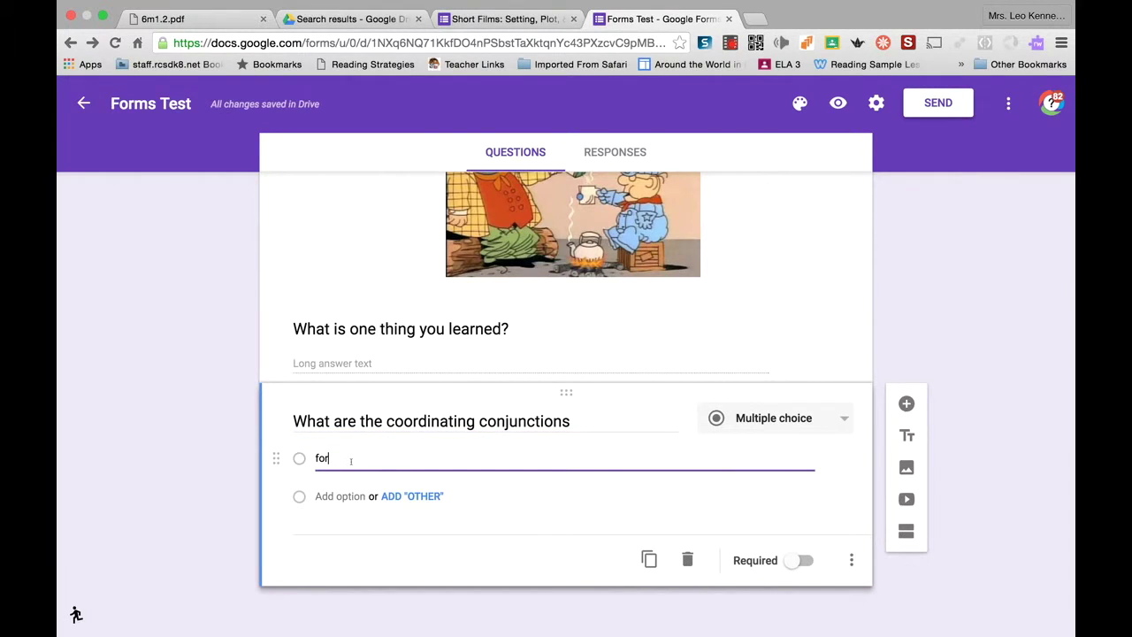
{"action": "left_click", "coordinate": [338, 496]}
{"action": "type", "text": "and"}
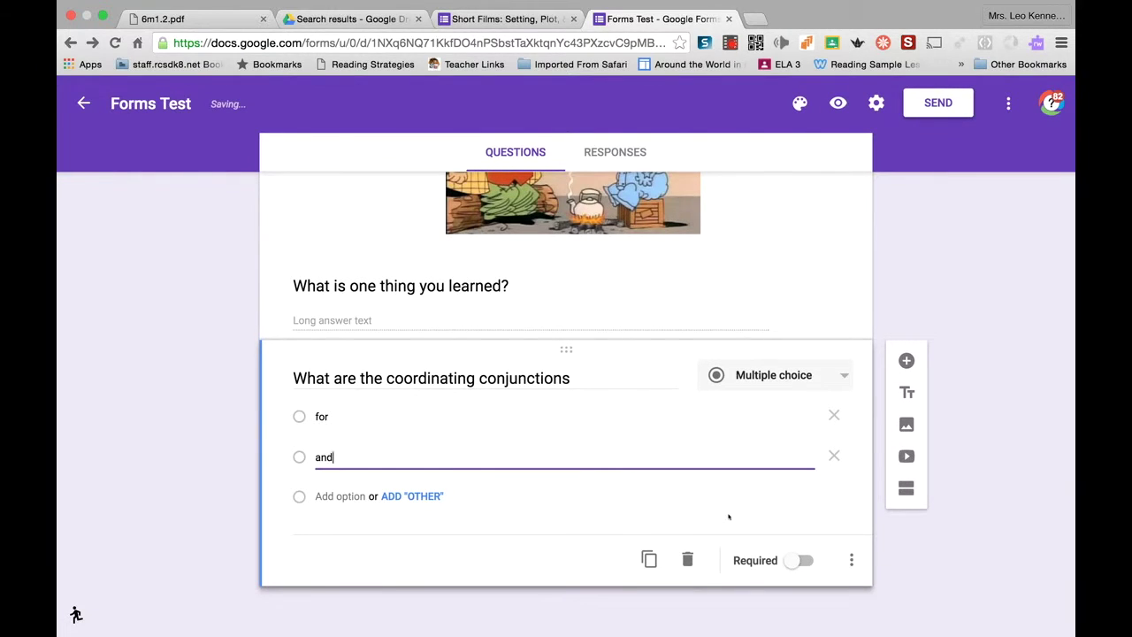
{"action": "left_click", "coordinate": [804, 561]}
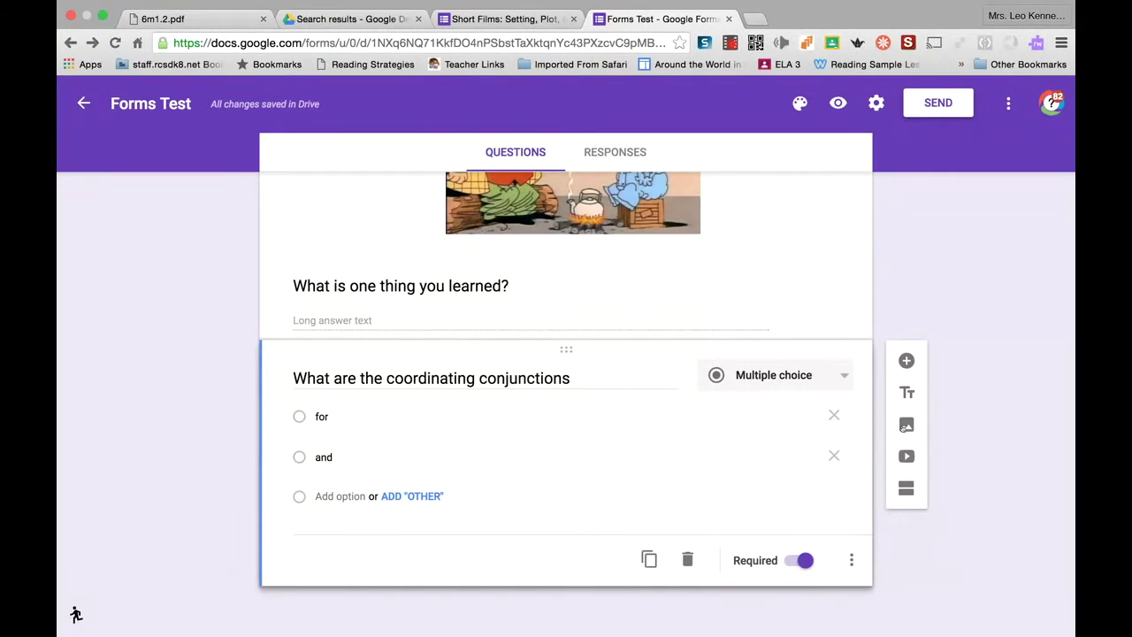
Step: Insert the "Important Terms" image below the multiple choice question, title it "Coding" and center it
{"action": "left_click", "coordinate": [904, 426]}
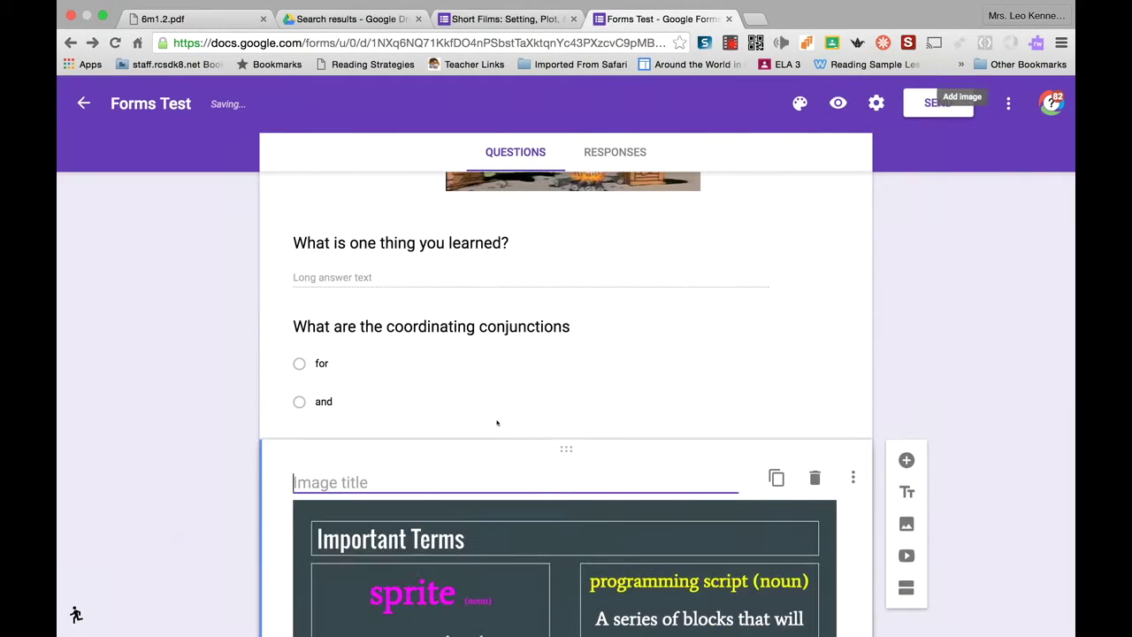
{"action": "scroll", "coordinate": [497, 422], "scroll_direction": "up", "scroll_amount": 2}
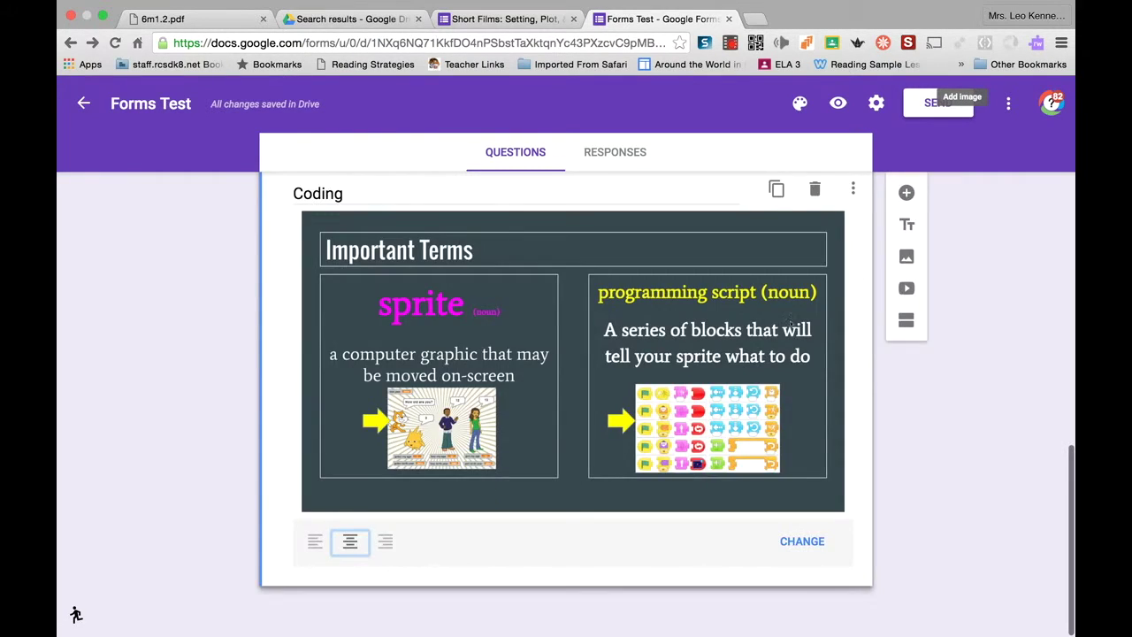
{"action": "scroll", "coordinate": [841, 108], "scroll_direction": "up", "scroll_amount": 10}
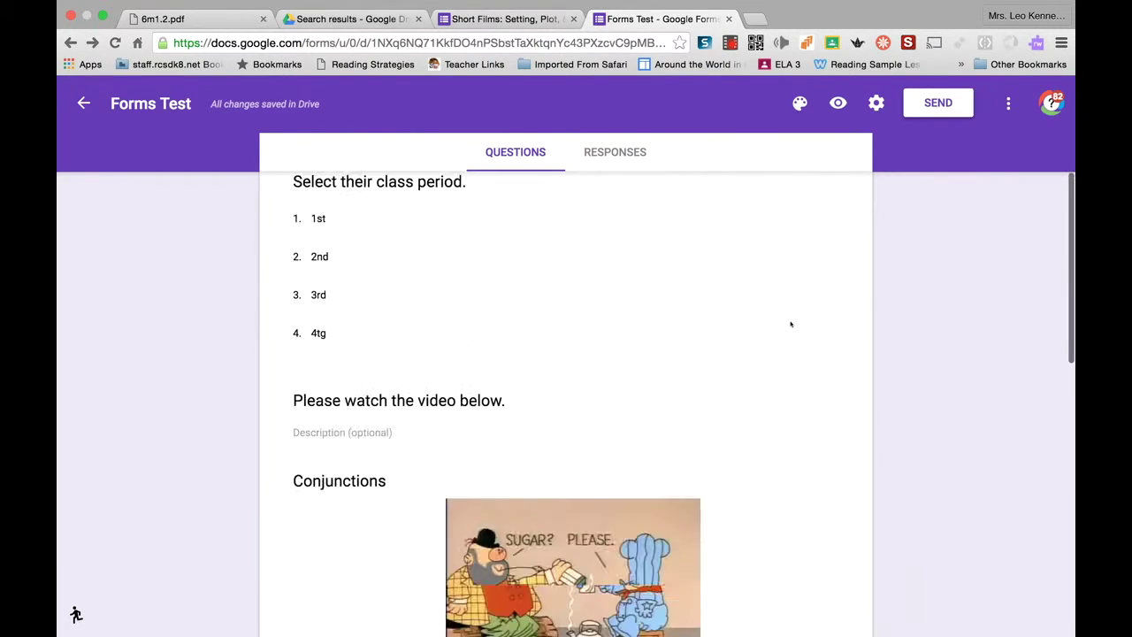
Step: Preview the form as respondents see it, check it from beginning to end, and return to editing
{"action": "left_click", "coordinate": [840, 106]}
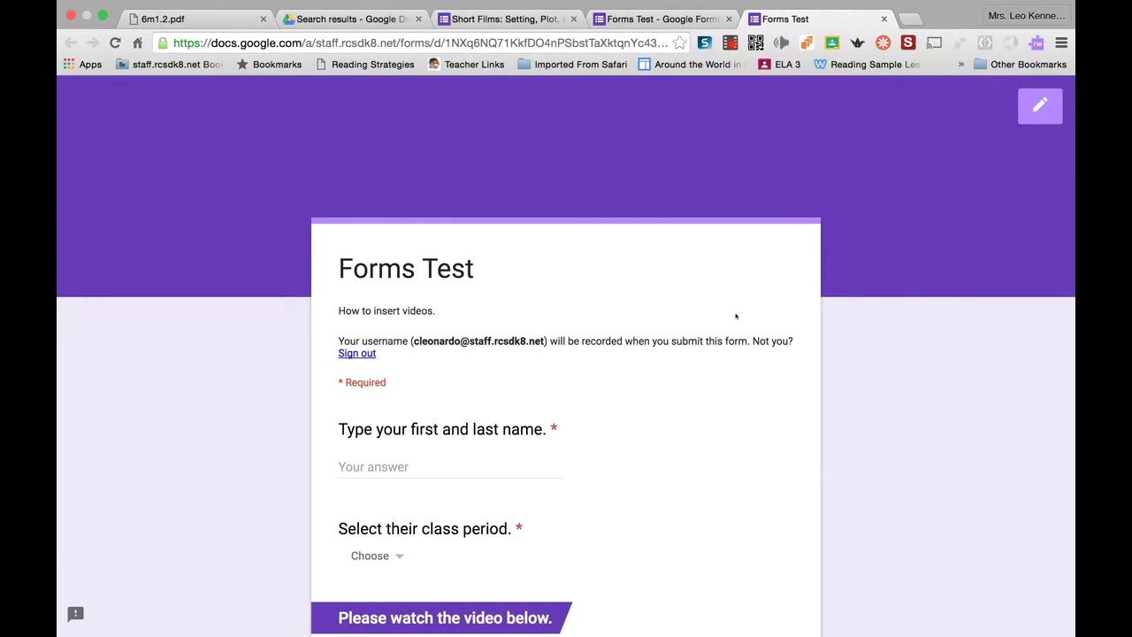
{"action": "scroll", "coordinate": [735, 315], "scroll_direction": "down", "scroll_amount": 10}
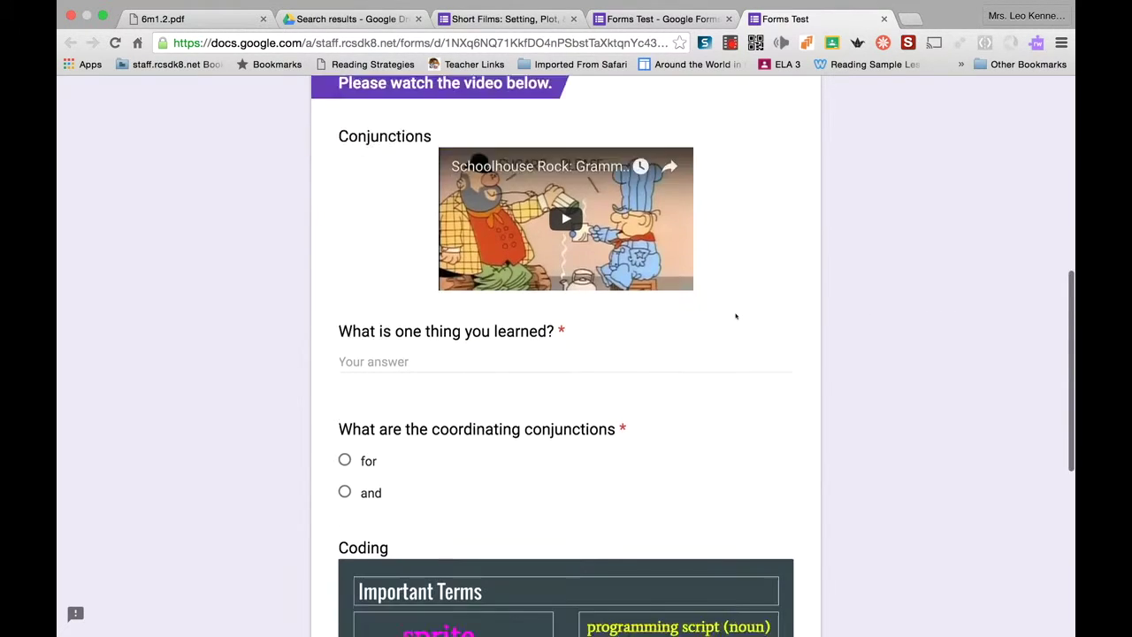
{"action": "scroll", "coordinate": [734, 315], "scroll_direction": "down", "scroll_amount": 8}
{"action": "scroll", "coordinate": [735, 316], "scroll_direction": "up", "scroll_amount": 18}
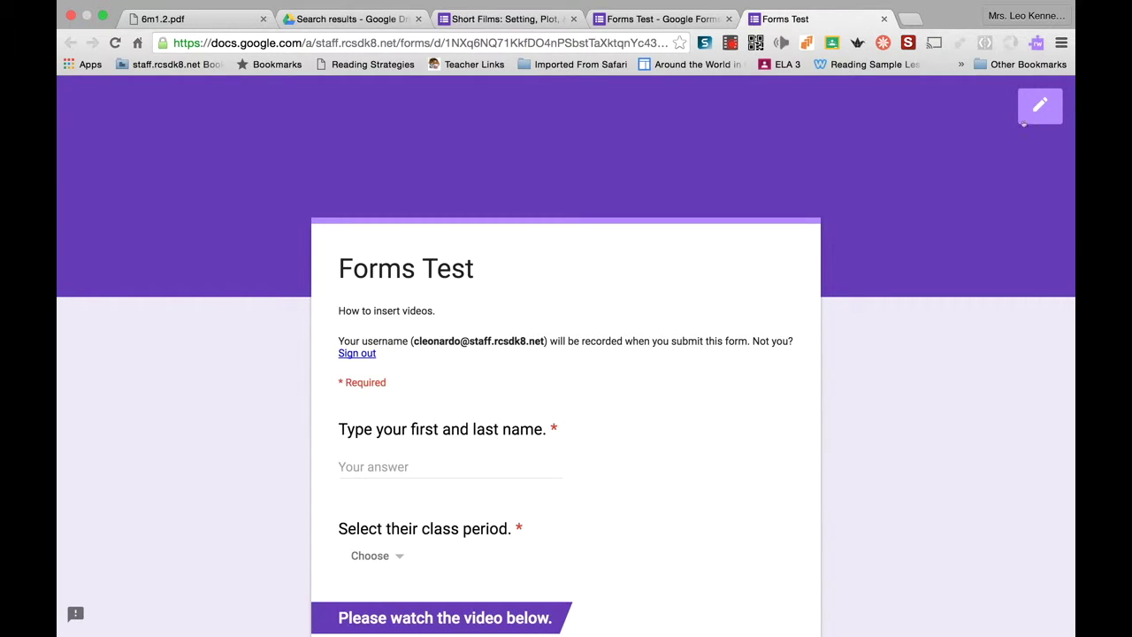
{"action": "left_click", "coordinate": [1040, 106]}
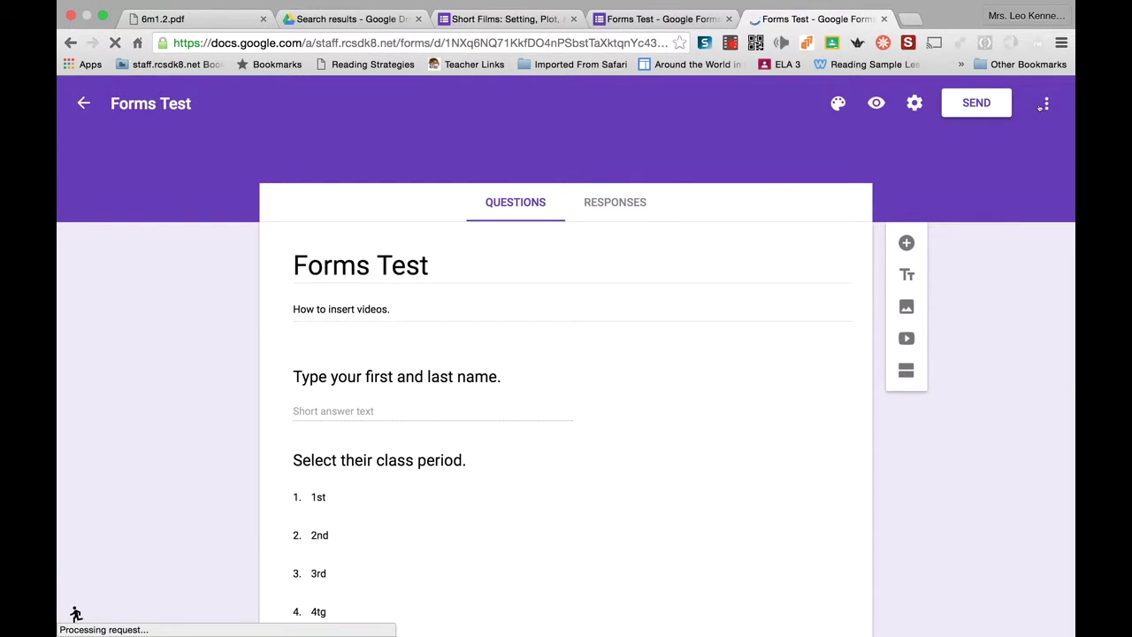
Step: Try the light blue theme color, and apply the balloon photo header from the Just kids themes instead
{"action": "left_click", "coordinate": [799, 103]}
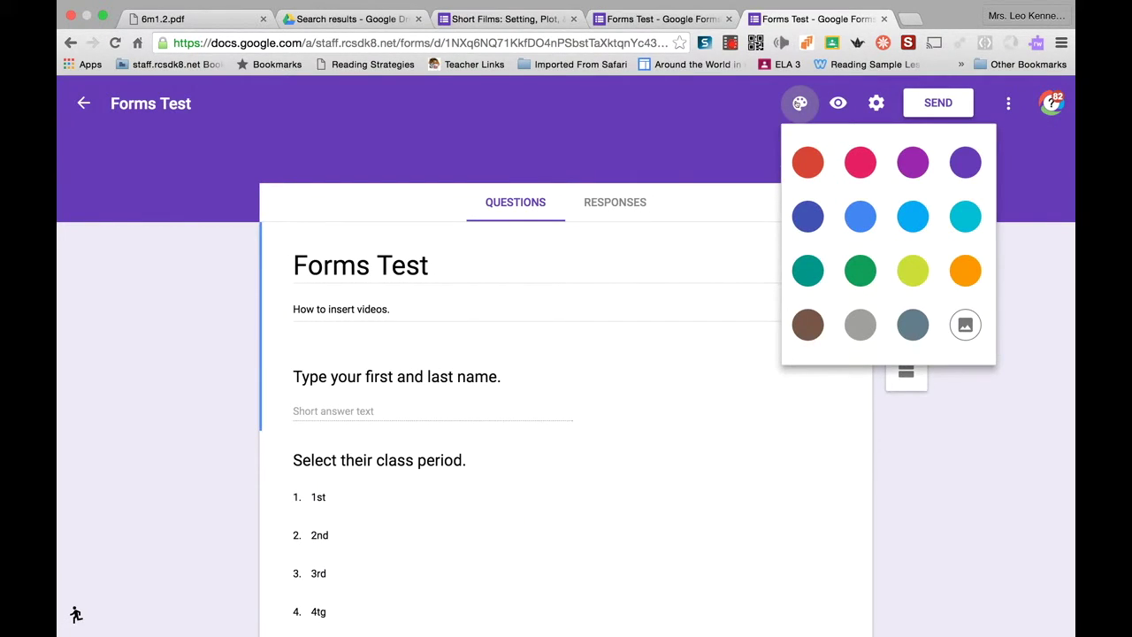
{"action": "left_click", "coordinate": [912, 216]}
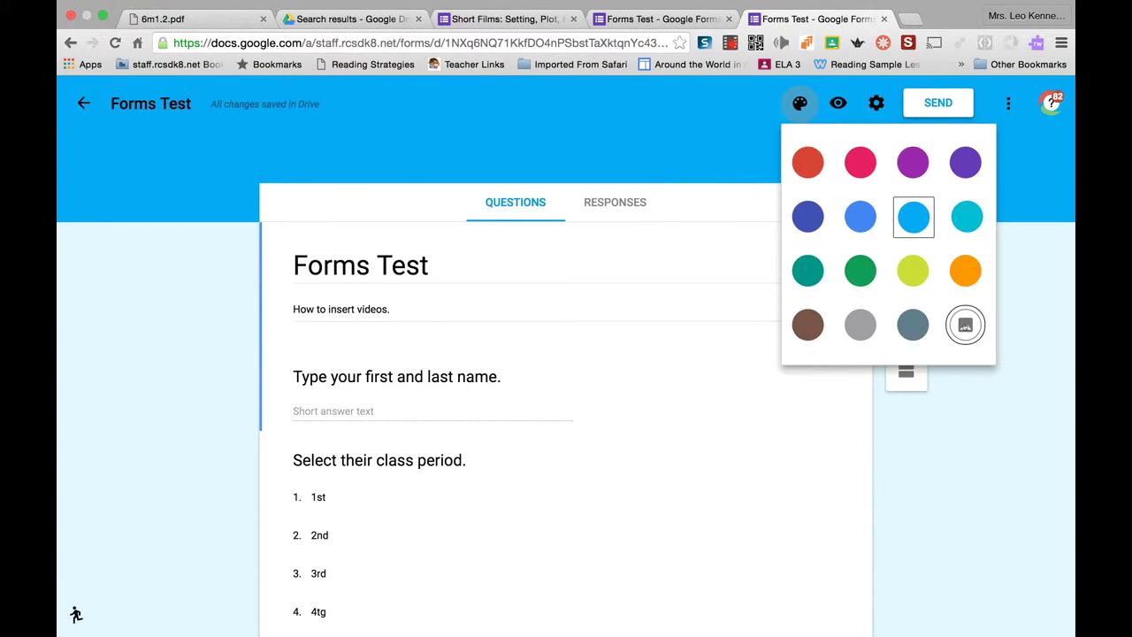
{"action": "left_click", "coordinate": [964, 324]}
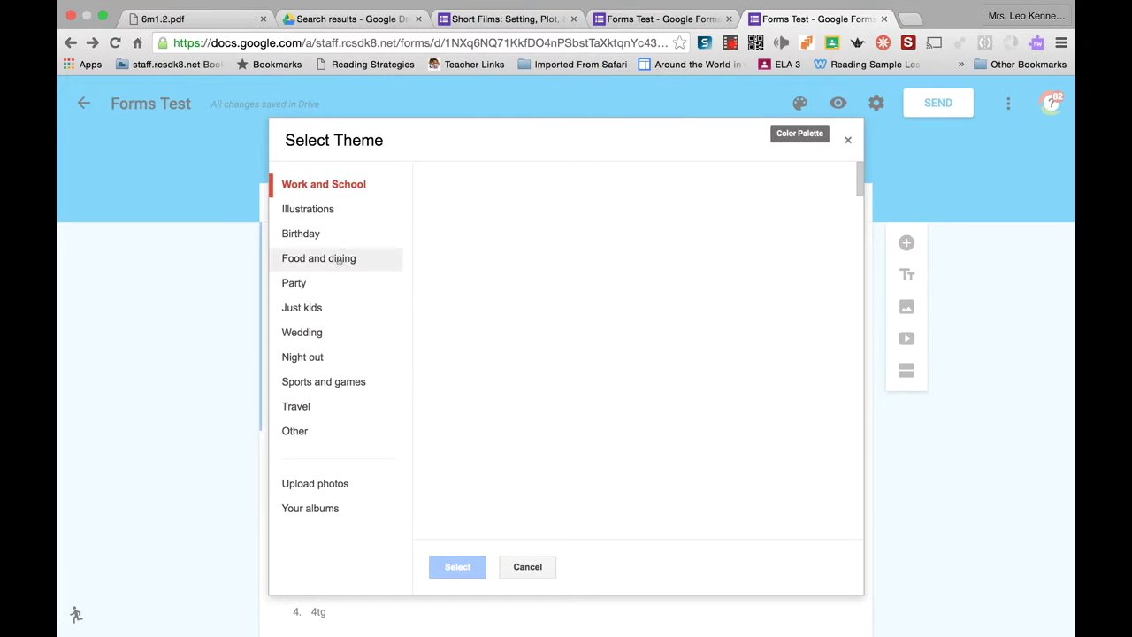
{"action": "left_click", "coordinate": [333, 208]}
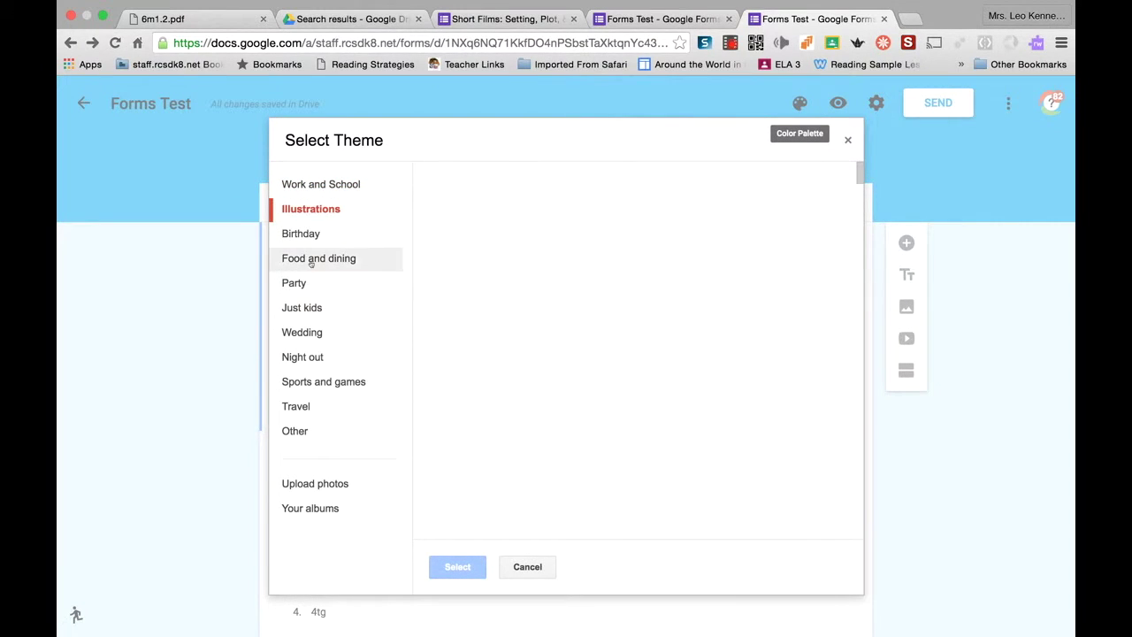
{"action": "left_click", "coordinate": [303, 307]}
{"action": "left_click", "coordinate": [527, 368]}
{"action": "left_click", "coordinate": [468, 565]}
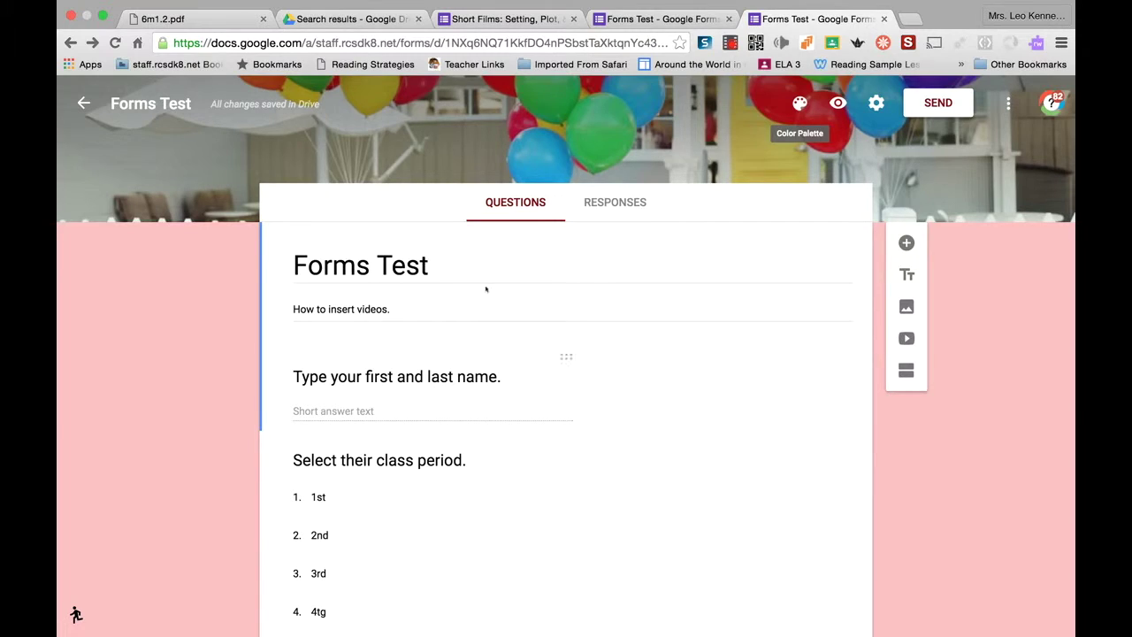
{"action": "left_click", "coordinate": [485, 255]}
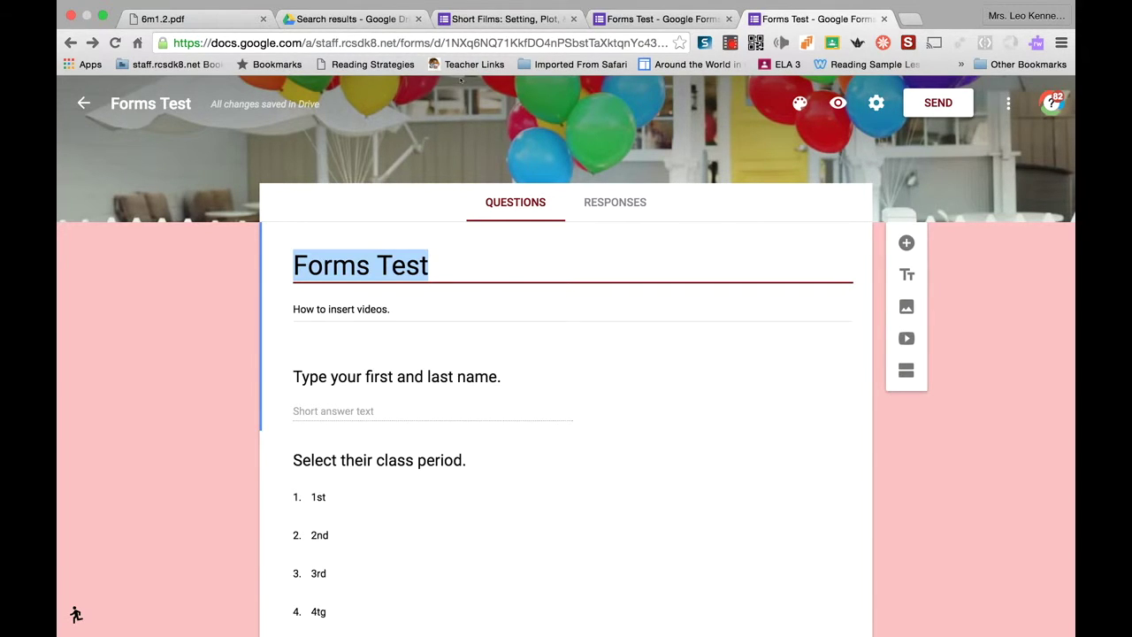
Step: Switch to the "Short Films: Setting, Plot, & Conflict" form and examine its instructions, class period choices, video and follow-up questions
{"action": "left_click", "coordinate": [504, 19]}
{"action": "scroll", "coordinate": [309, 358], "scroll_direction": "up", "scroll_amount": 20}
{"action": "scroll", "coordinate": [309, 358], "scroll_direction": "down", "scroll_amount": 5}
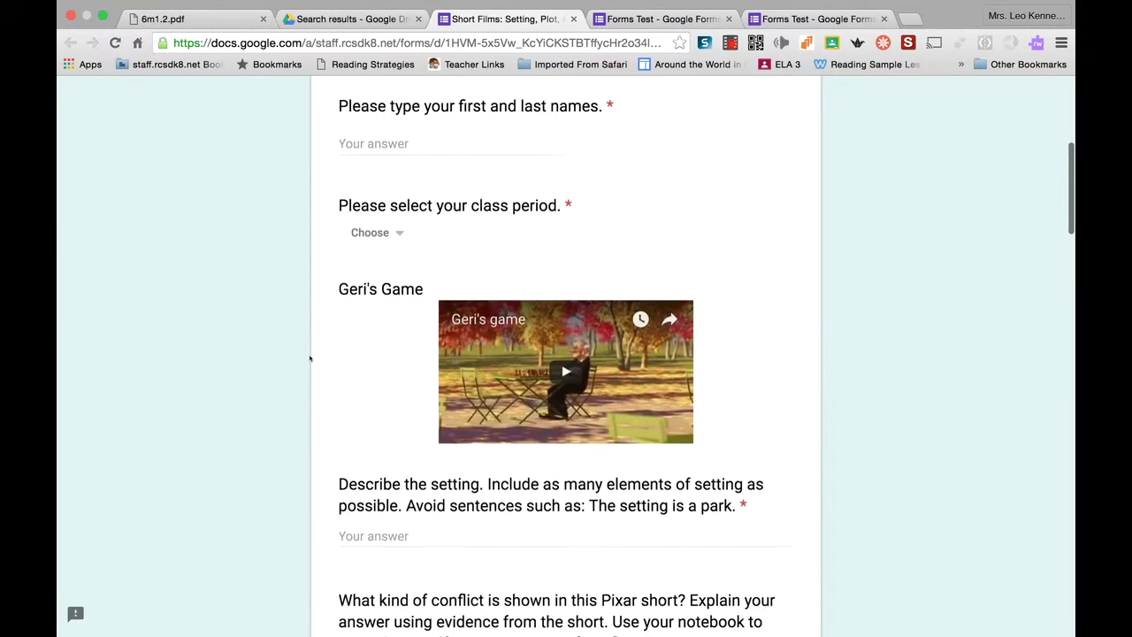
{"action": "scroll", "coordinate": [310, 358], "scroll_direction": "up", "scroll_amount": 5}
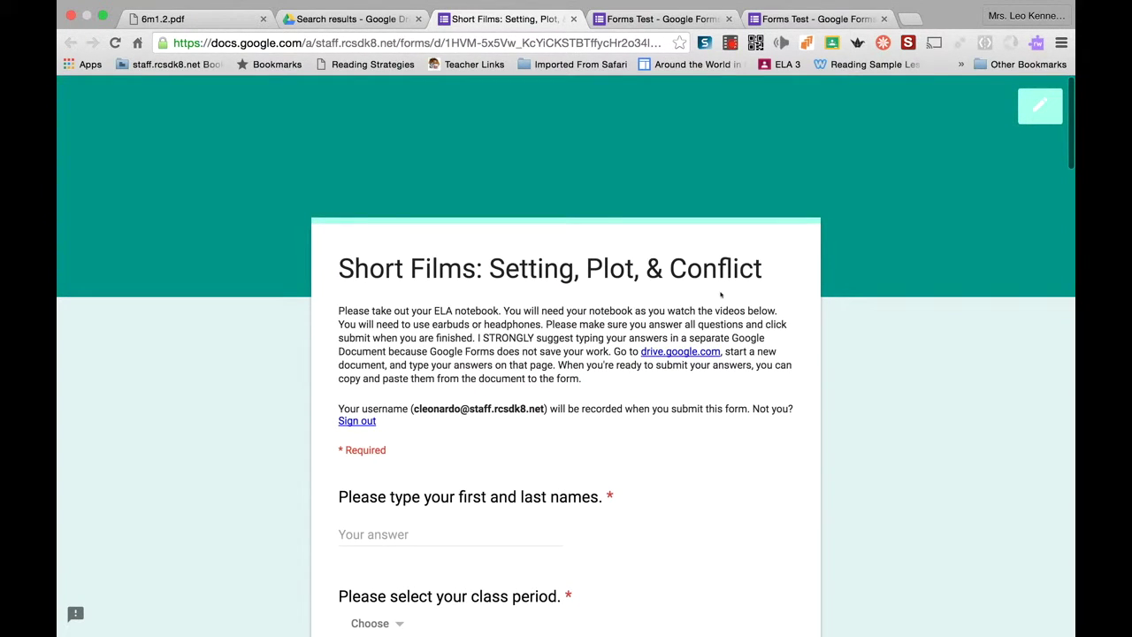
{"action": "scroll", "coordinate": [528, 239], "scroll_direction": "down", "scroll_amount": 3}
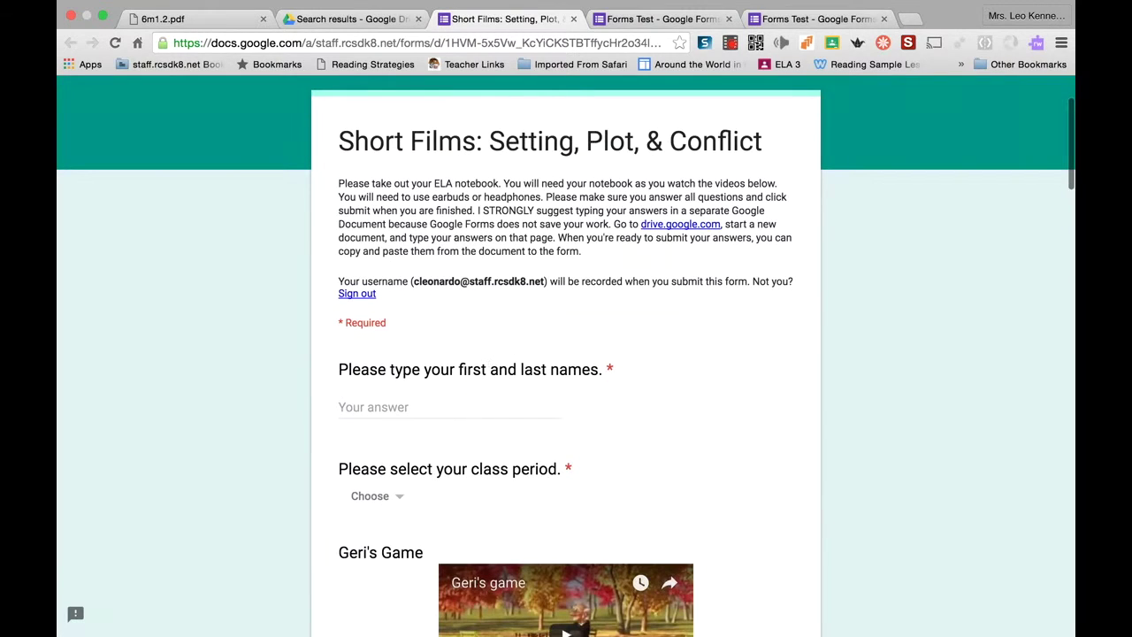
{"action": "scroll", "coordinate": [525, 292], "scroll_direction": "down", "scroll_amount": 5}
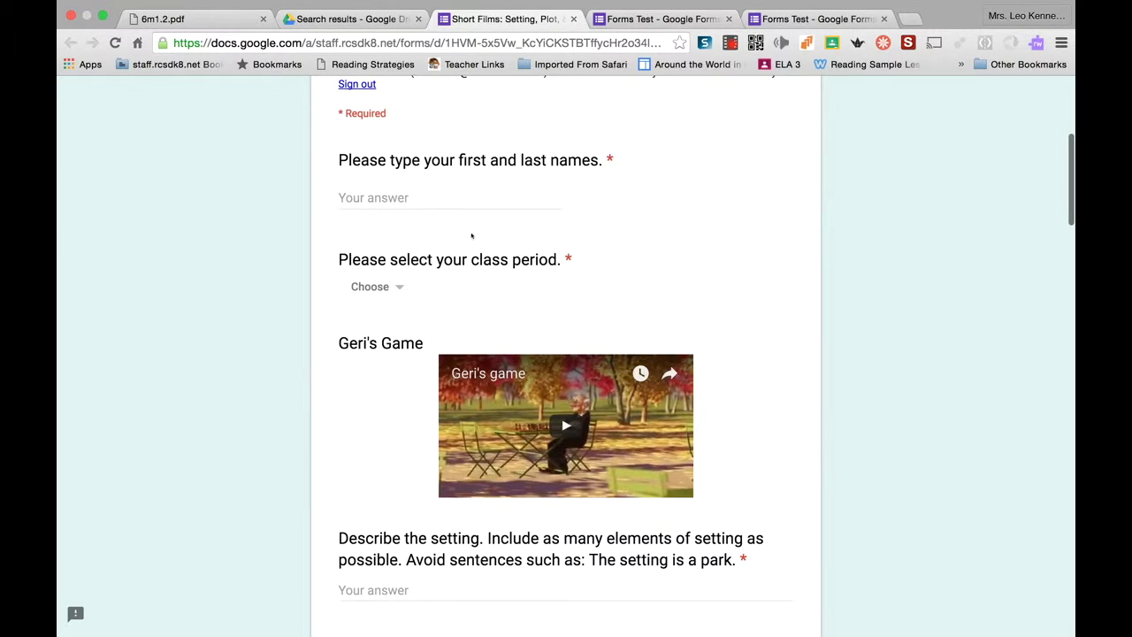
{"action": "left_click", "coordinate": [392, 288]}
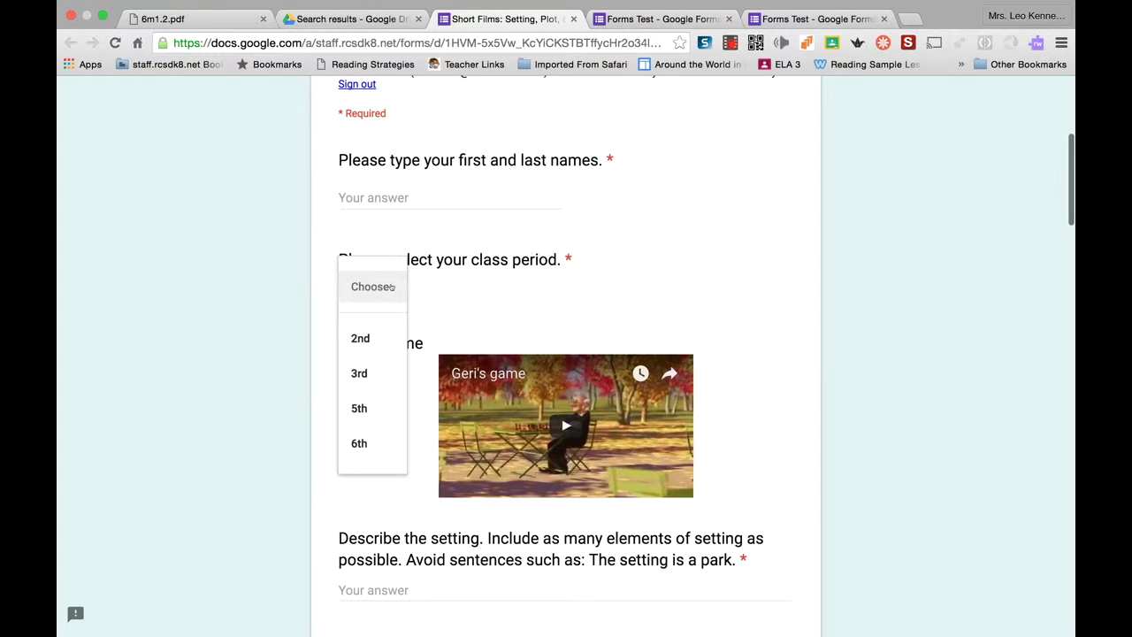
{"action": "left_click", "coordinate": [495, 285]}
{"action": "scroll", "coordinate": [495, 285], "scroll_direction": "down", "scroll_amount": 5}
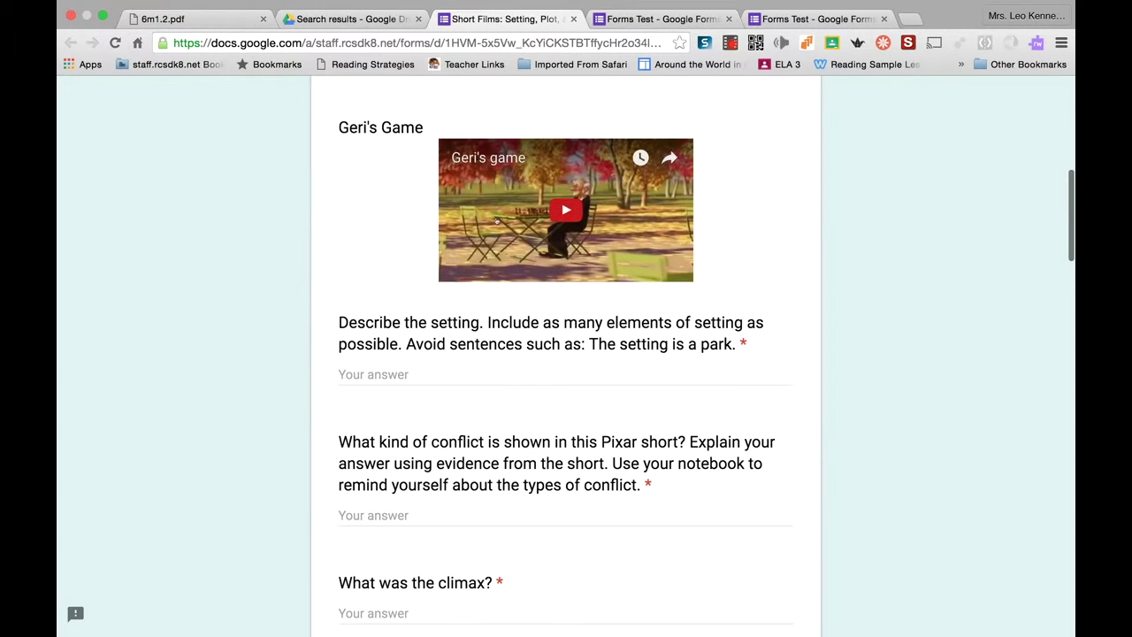
{"action": "scroll", "coordinate": [449, 425], "scroll_direction": "down", "scroll_amount": 2}
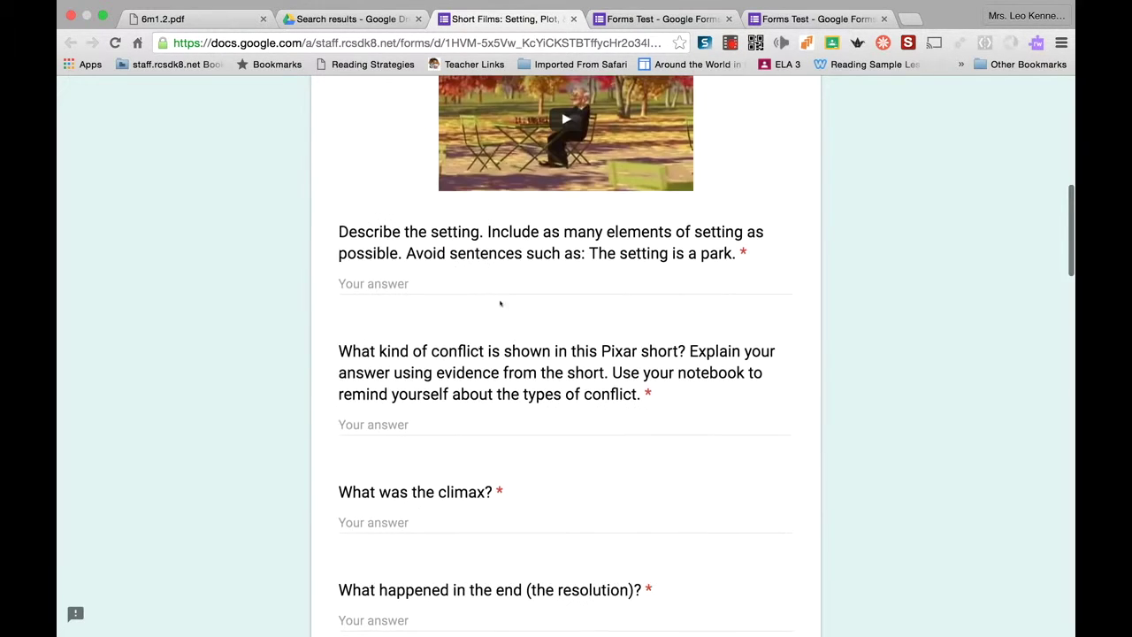
Step: Examine the rest of the short films form through its closing section, and review the answer fields under Geri's Game
{"action": "scroll", "coordinate": [448, 424], "scroll_direction": "down", "scroll_amount": 11}
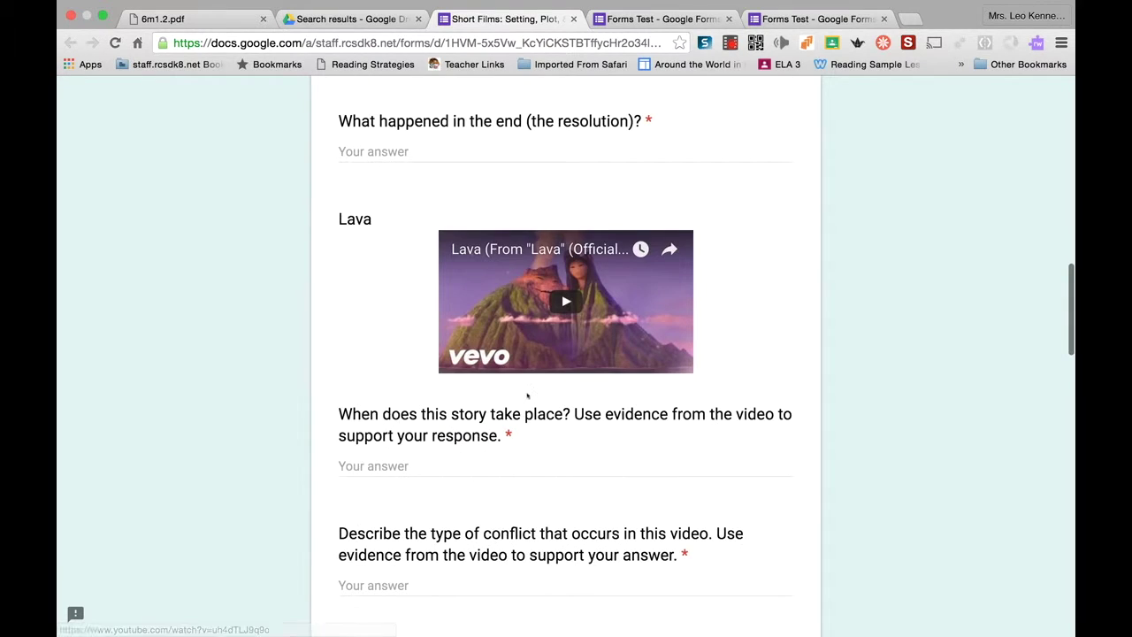
{"action": "scroll", "coordinate": [544, 327], "scroll_direction": "down", "scroll_amount": 20}
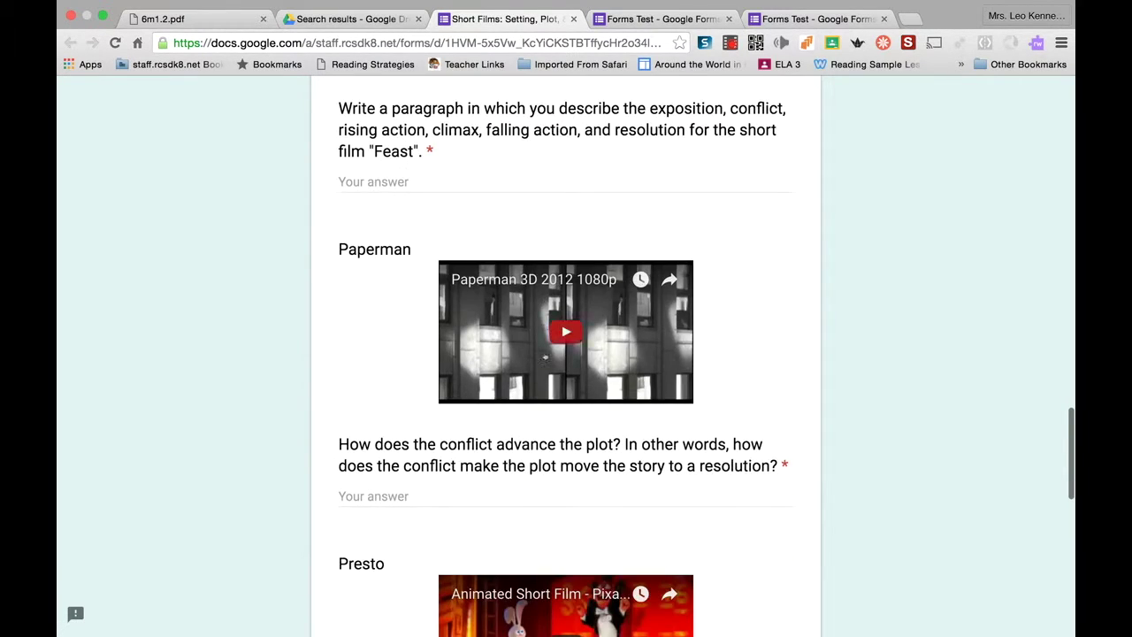
{"action": "scroll", "coordinate": [545, 368], "scroll_direction": "down", "scroll_amount": 8}
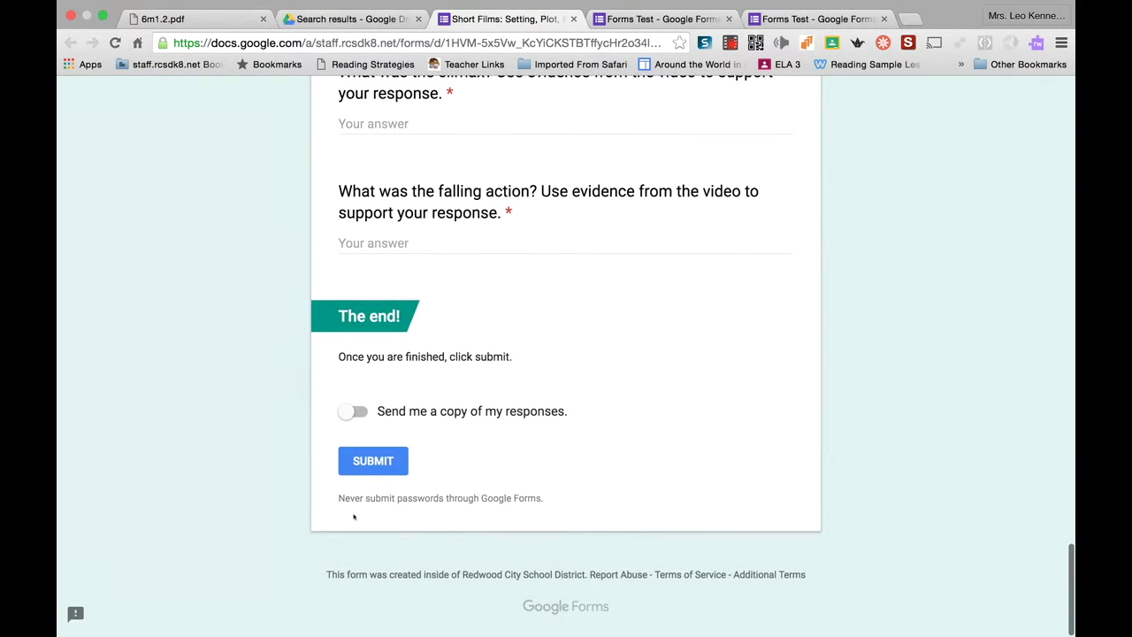
{"action": "scroll", "coordinate": [372, 494], "scroll_direction": "up", "scroll_amount": 20}
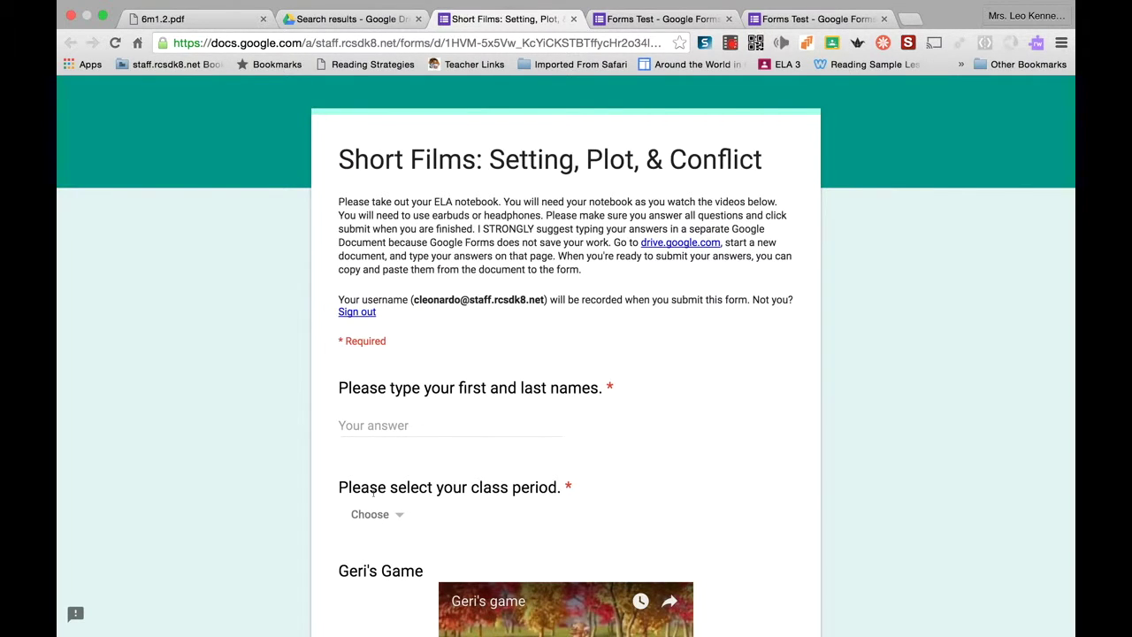
{"action": "scroll", "coordinate": [373, 498], "scroll_direction": "down", "scroll_amount": 6}
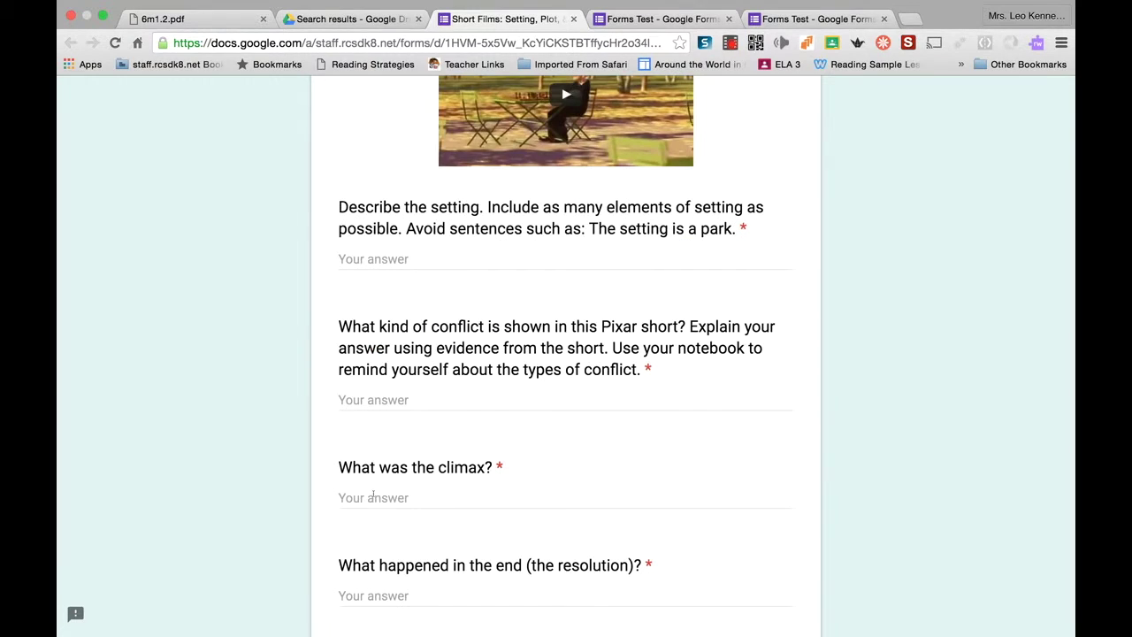
{"action": "scroll", "coordinate": [373, 498], "scroll_direction": "up", "scroll_amount": 2}
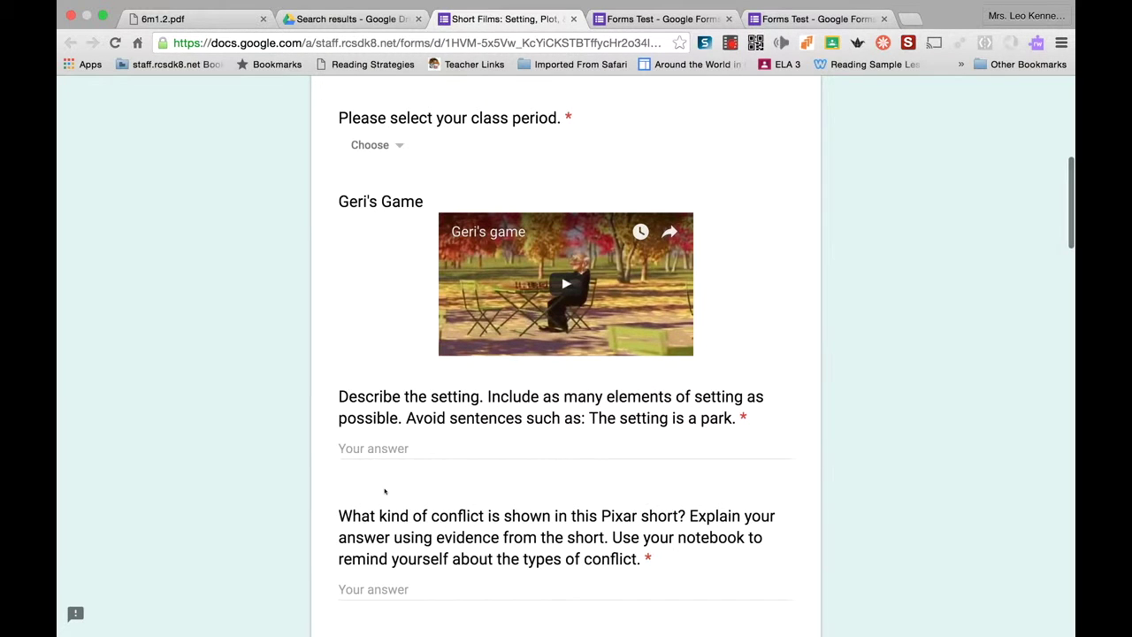
{"action": "left_click", "coordinate": [387, 449]}
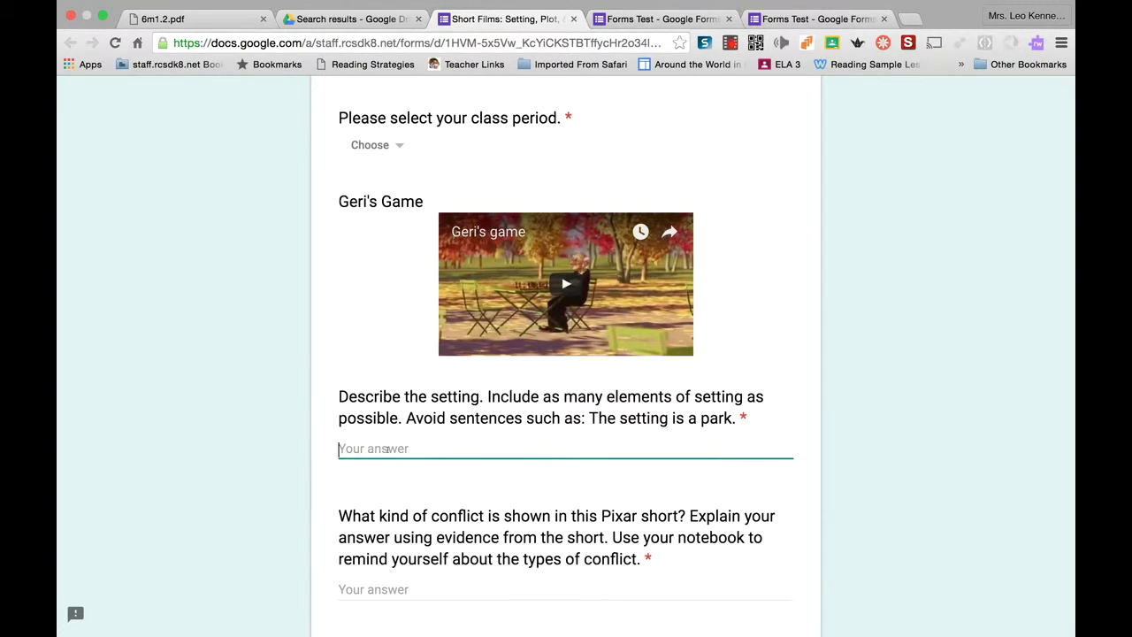
{"action": "scroll", "coordinate": [387, 449], "scroll_direction": "down", "scroll_amount": 3}
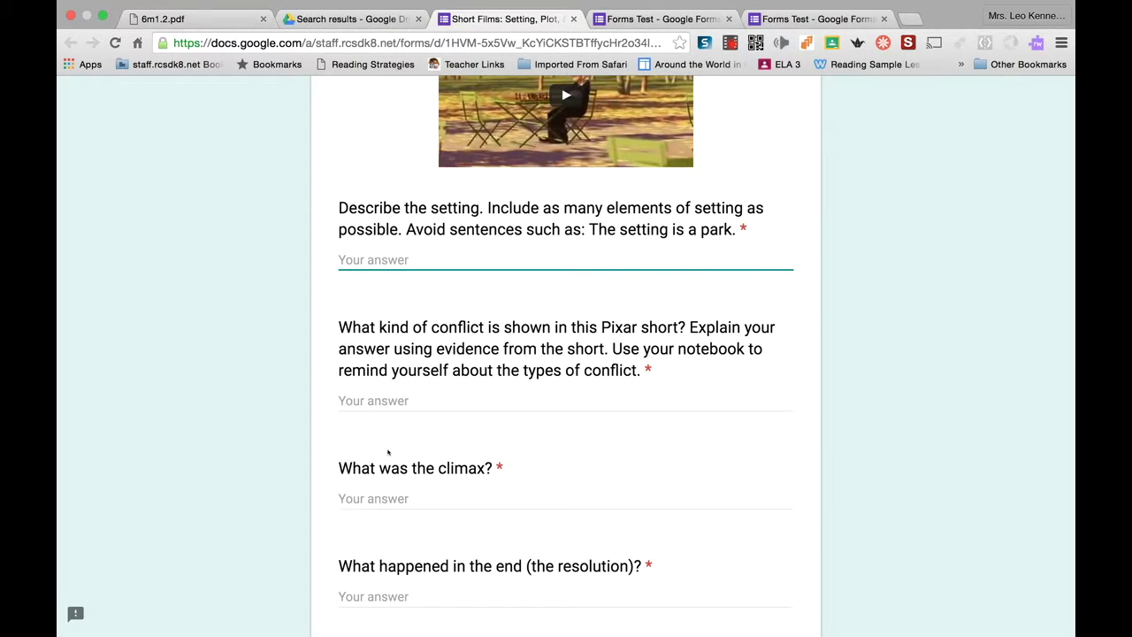
Step: Open the short films form in the editor and examine its response summary, including the respondents, names and class period chart
{"action": "key", "text": "ctrl+Tab"}
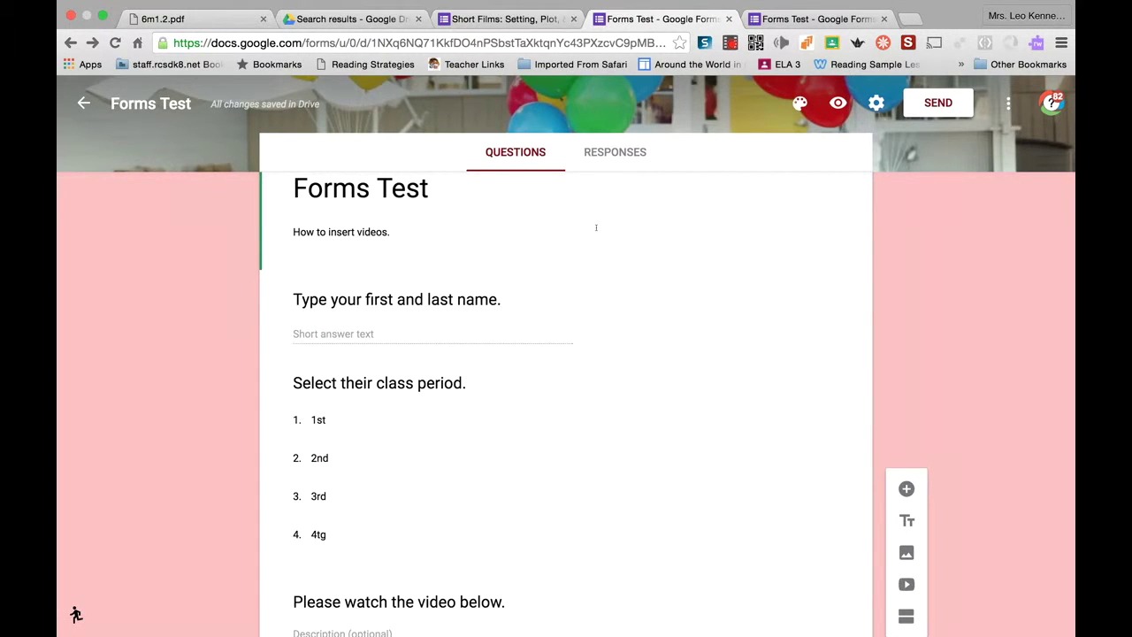
{"action": "key", "text": "ctrl+shift+Tab"}
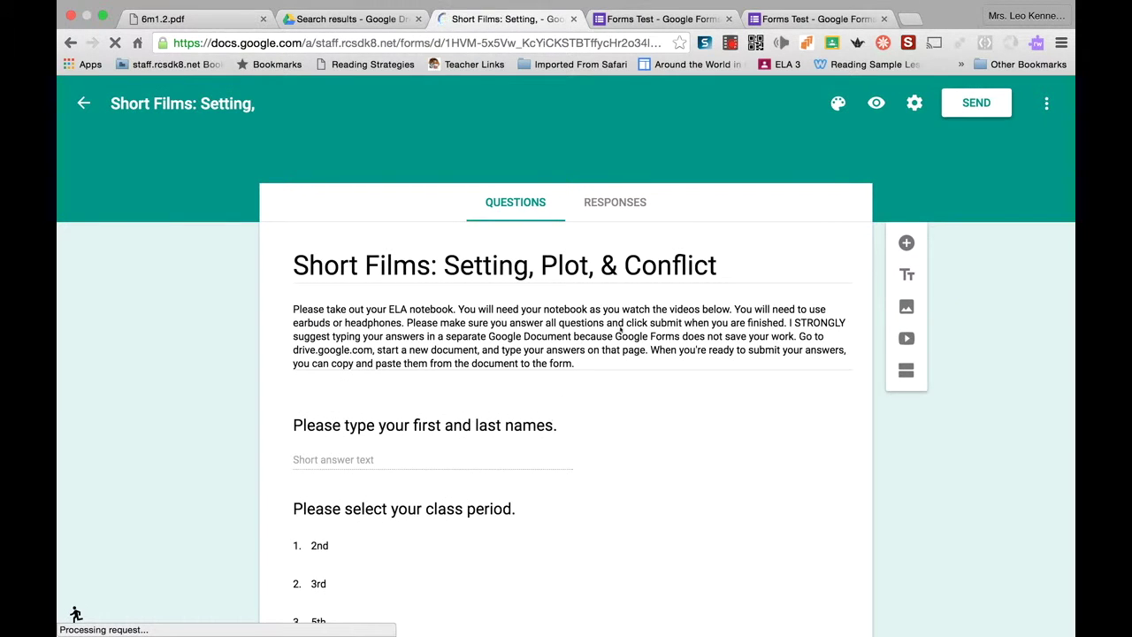
{"action": "left_click", "coordinate": [606, 203]}
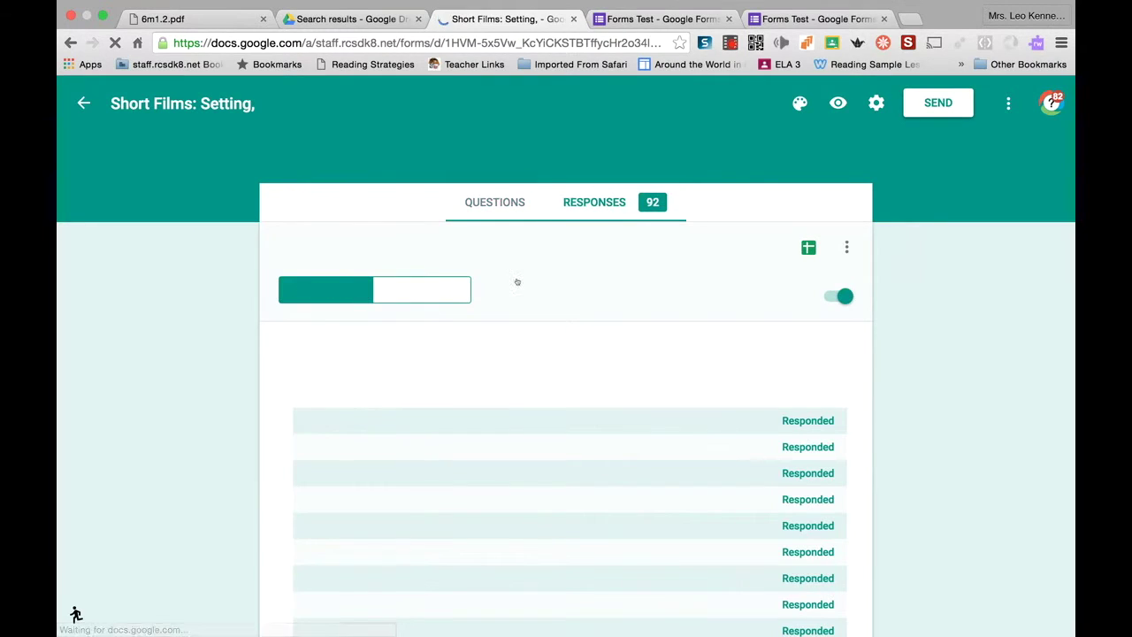
{"action": "scroll", "coordinate": [479, 374], "scroll_direction": "down", "scroll_amount": 5}
{"action": "scroll", "coordinate": [479, 374], "scroll_direction": "down", "scroll_amount": 5}
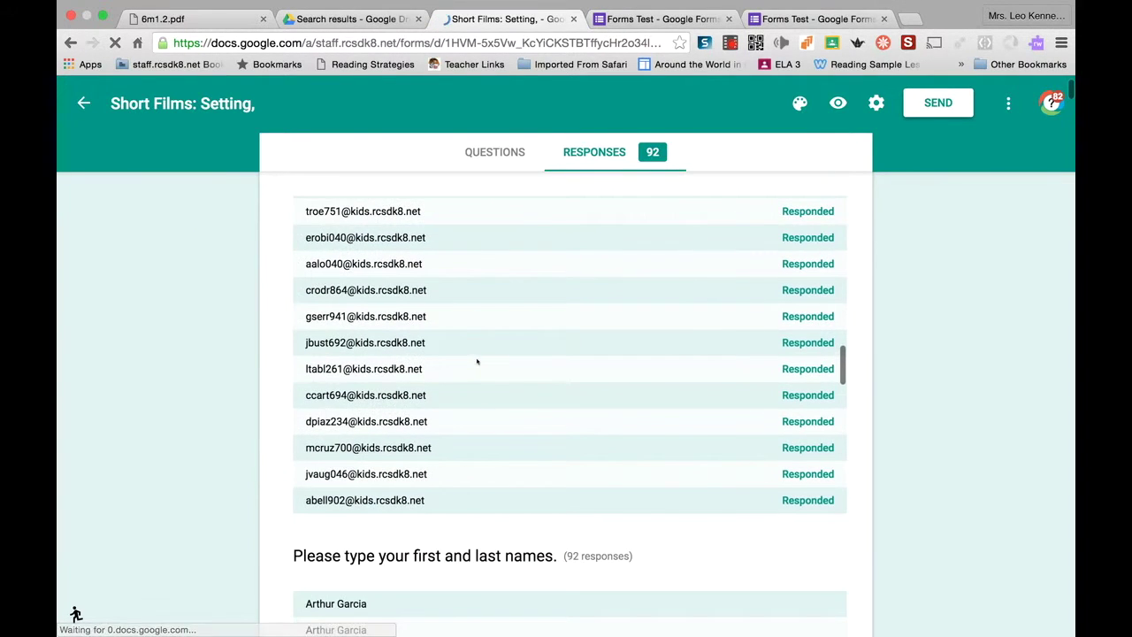
{"action": "scroll", "coordinate": [157, 493], "scroll_direction": "down", "scroll_amount": 5}
{"action": "scroll", "coordinate": [157, 494], "scroll_direction": "down", "scroll_amount": 10}
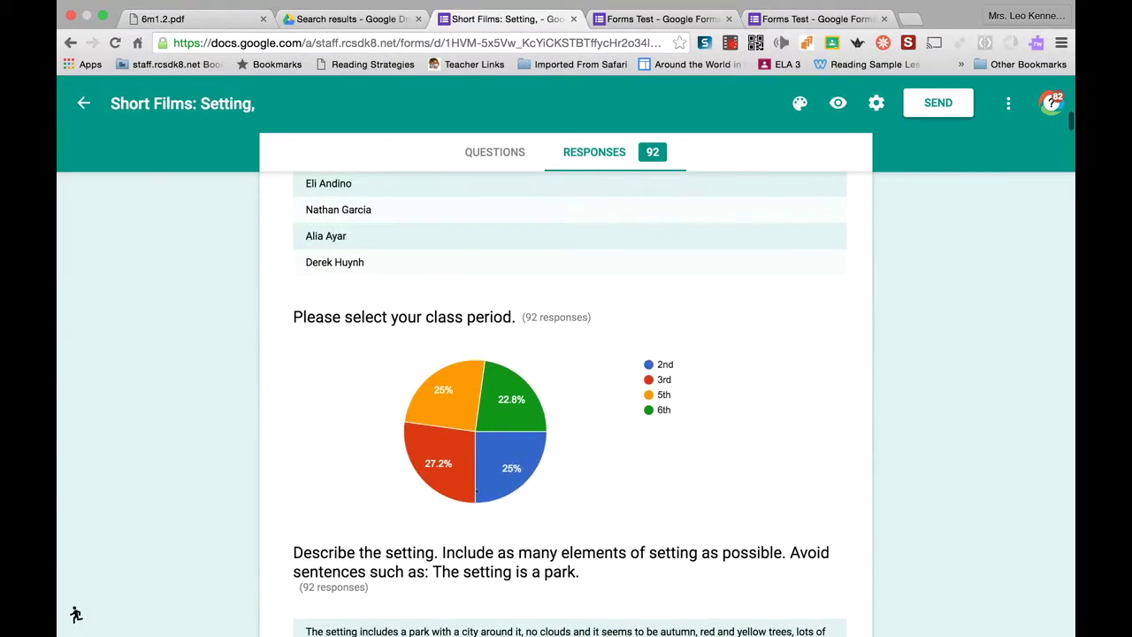
Step: Look through the summarized written answers about setting, conflict and resolution, and return to the list of respondents
{"action": "scroll", "coordinate": [485, 471], "scroll_direction": "down", "scroll_amount": 15}
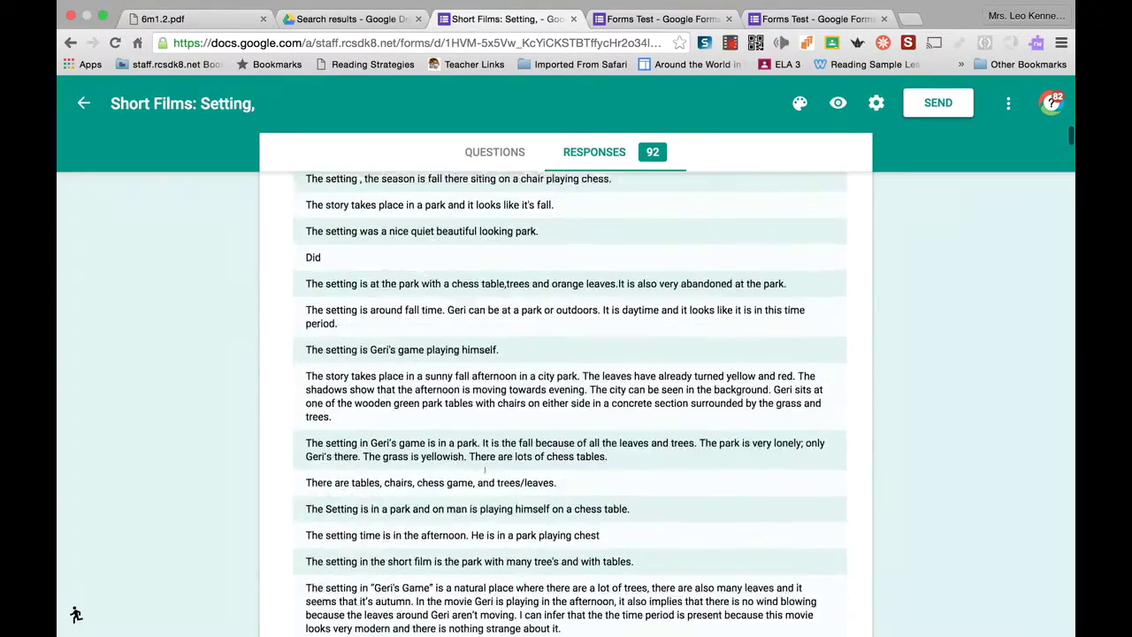
{"action": "scroll", "coordinate": [484, 472], "scroll_direction": "down", "scroll_amount": 15}
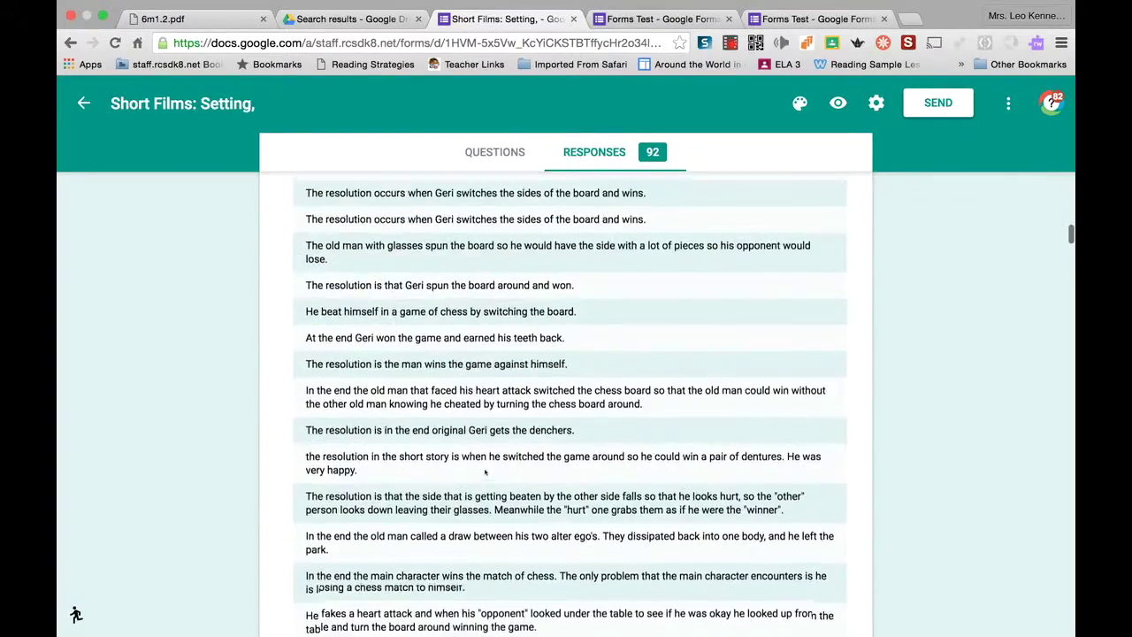
{"action": "scroll", "coordinate": [484, 466], "scroll_direction": "down", "scroll_amount": 20}
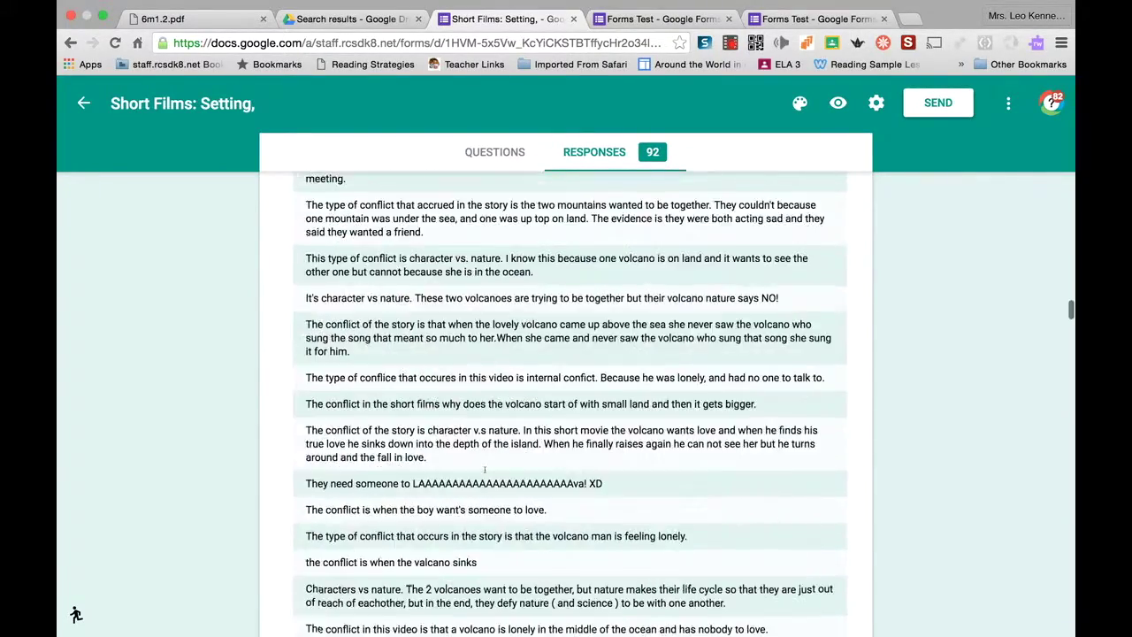
{"action": "scroll", "coordinate": [485, 469], "scroll_direction": "up", "scroll_amount": 20}
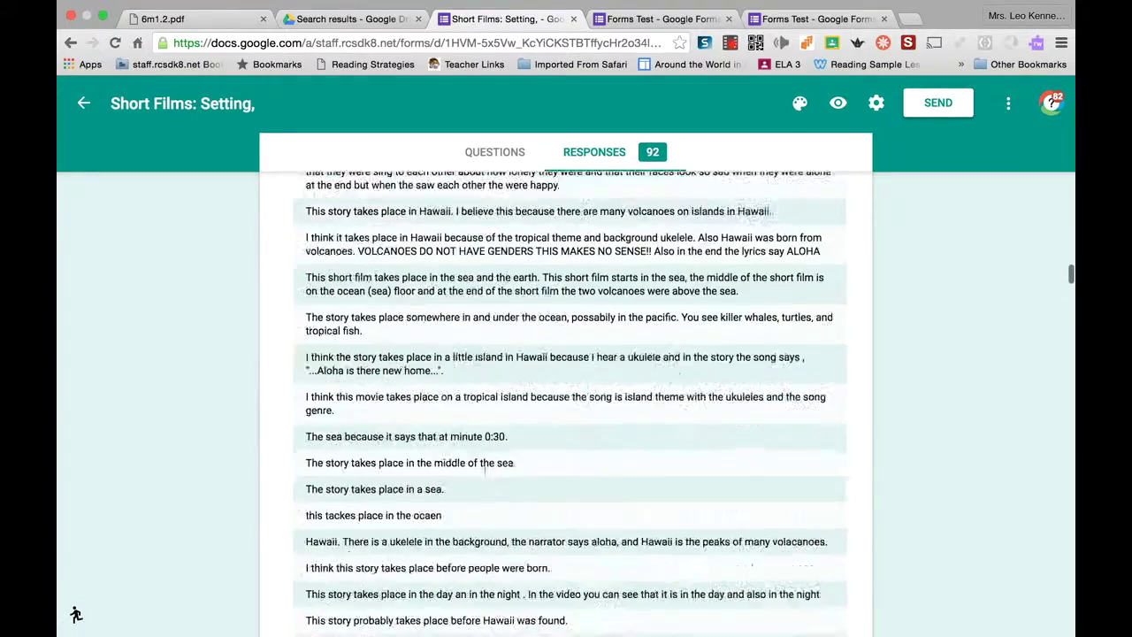
{"action": "scroll", "coordinate": [484, 469], "scroll_direction": "up", "scroll_amount": 10}
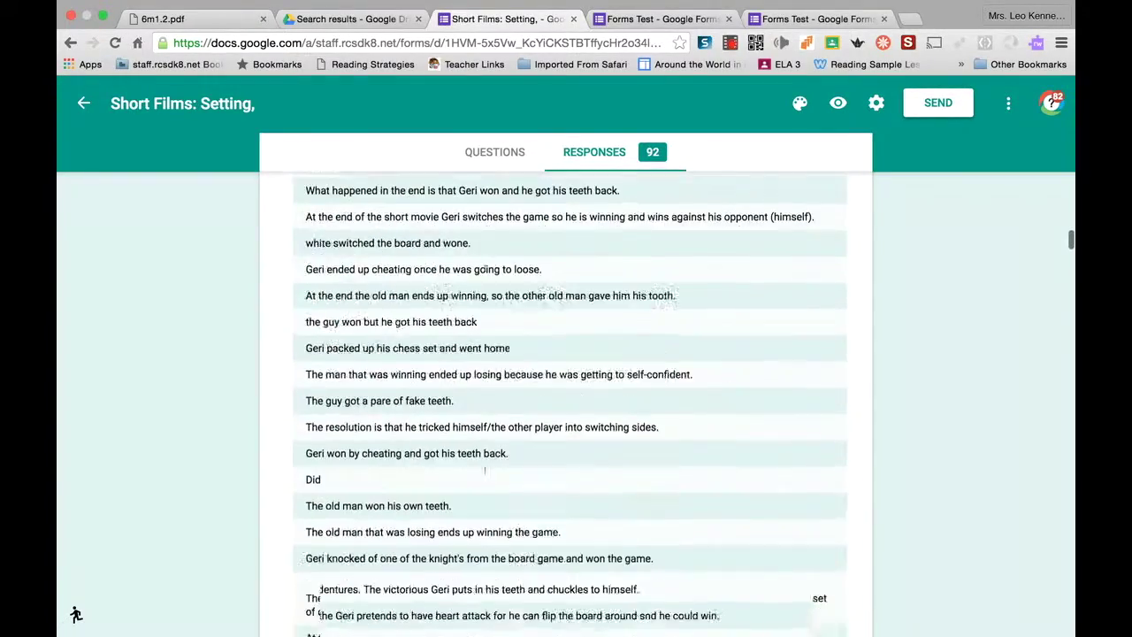
{"action": "scroll", "coordinate": [484, 469], "scroll_direction": "up", "scroll_amount": 15}
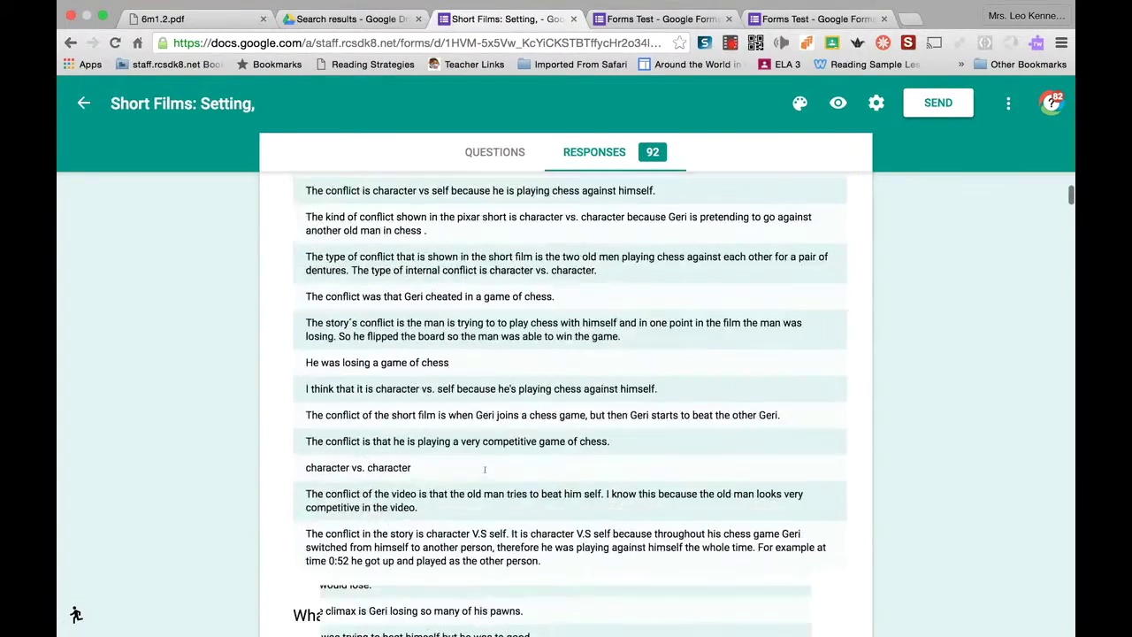
{"action": "scroll", "coordinate": [484, 470], "scroll_direction": "up", "scroll_amount": 20}
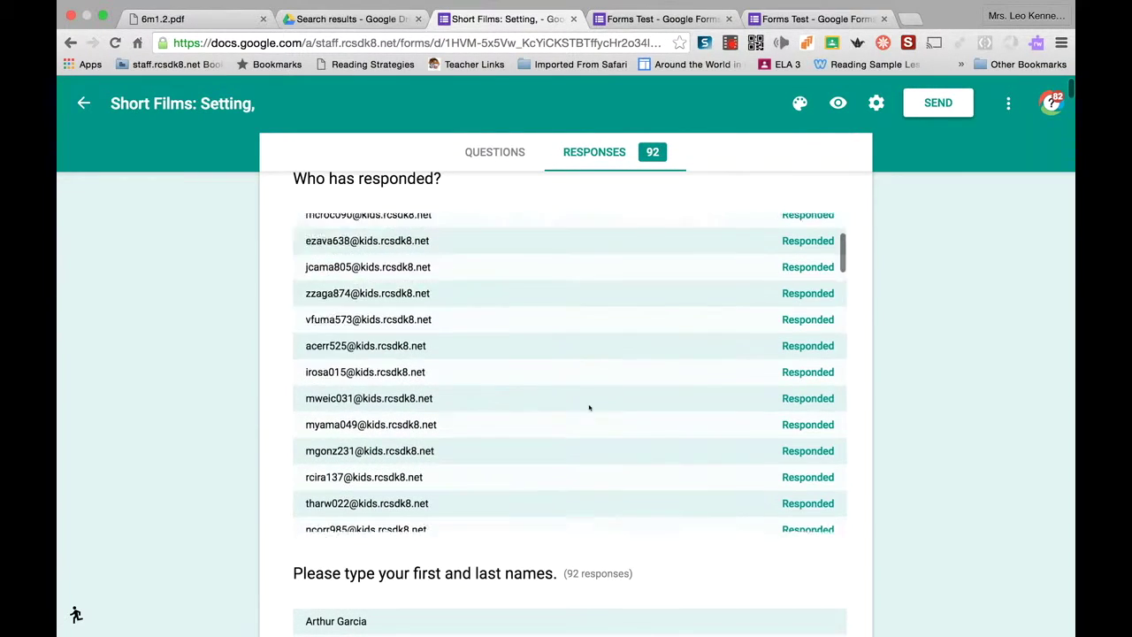
Step: Show the responses individually and read through the first respondent's answers for the Geri's Game and Lava videos
{"action": "scroll", "coordinate": [588, 407], "scroll_direction": "up", "scroll_amount": 5}
{"action": "left_click", "coordinate": [421, 263]}
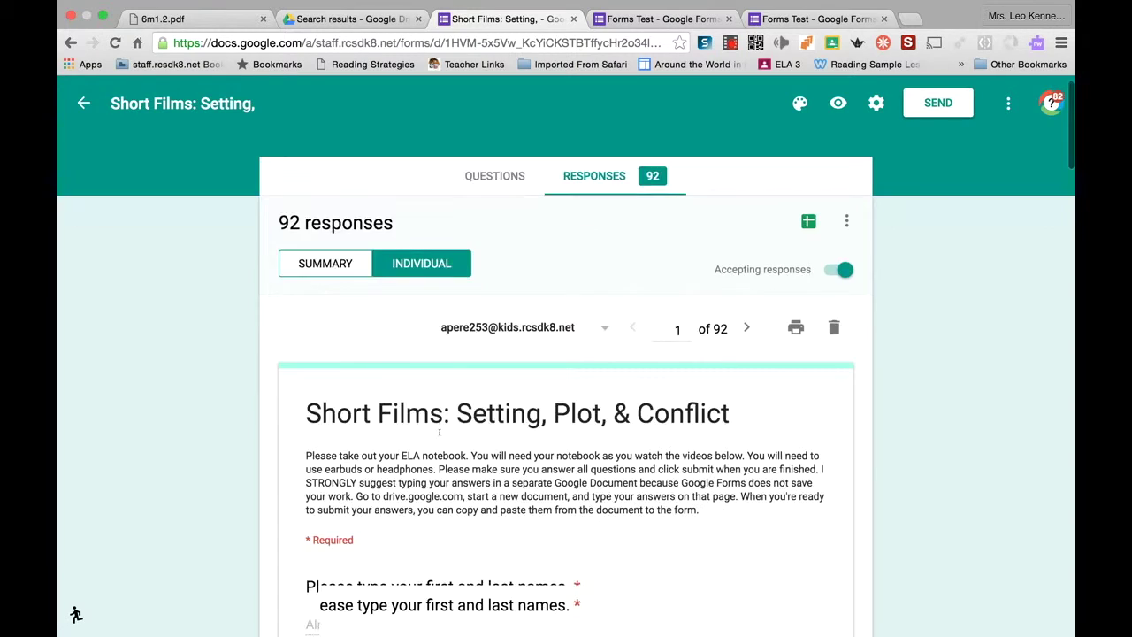
{"action": "scroll", "coordinate": [439, 432], "scroll_direction": "down", "scroll_amount": 10}
{"action": "scroll", "coordinate": [440, 430], "scroll_direction": "down", "scroll_amount": 20}
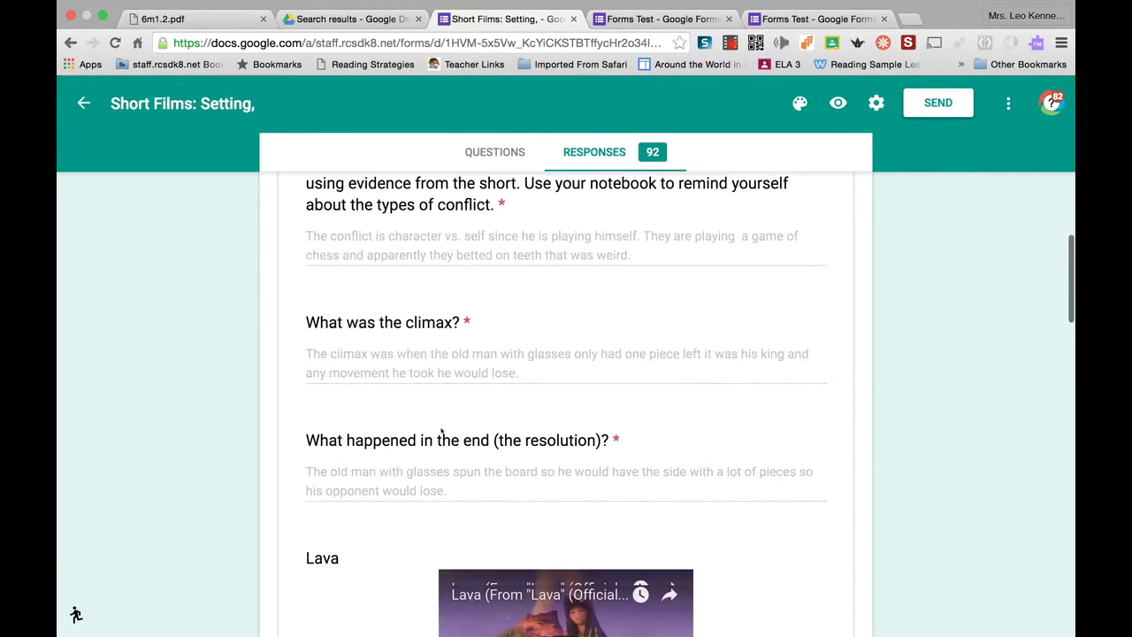
{"action": "scroll", "coordinate": [420, 434], "scroll_direction": "up", "scroll_amount": 20}
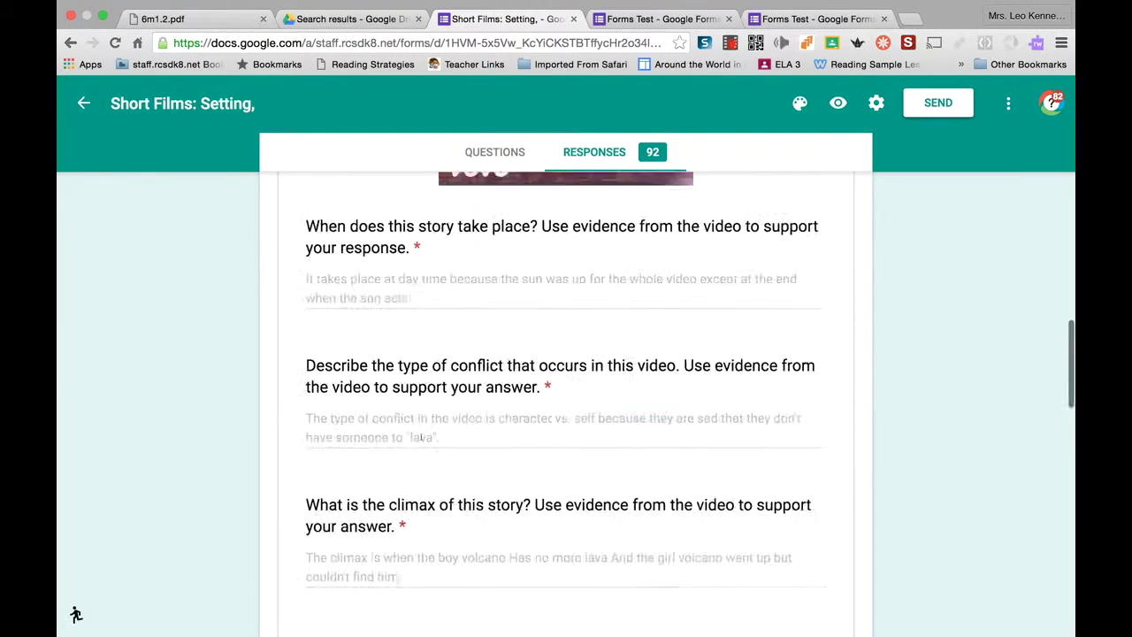
{"action": "left_click", "coordinate": [778, 18]}
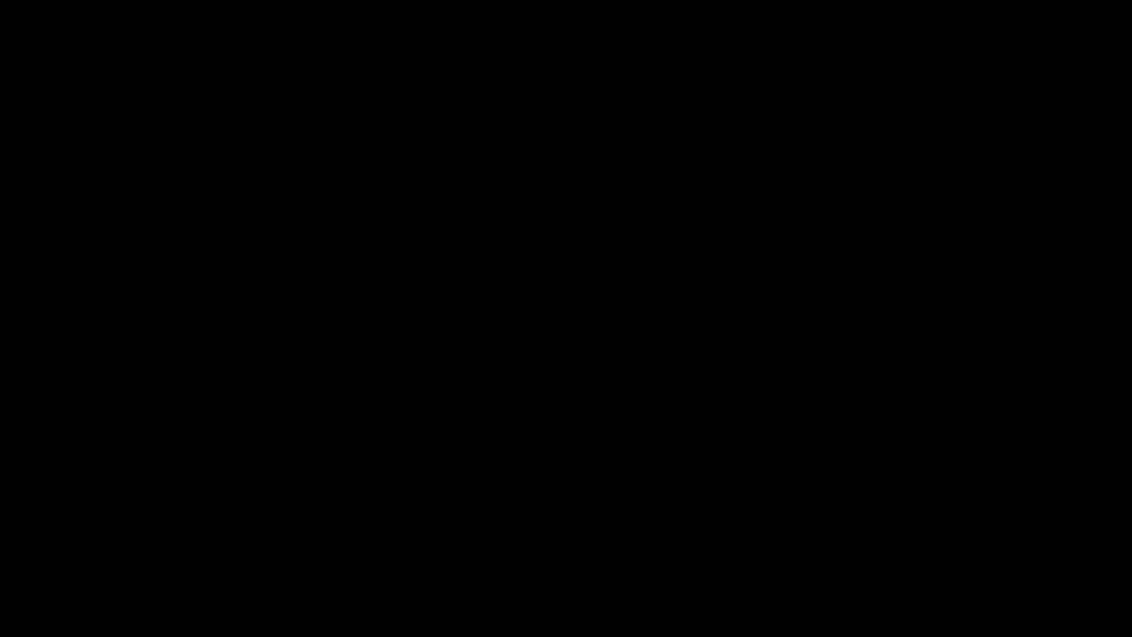